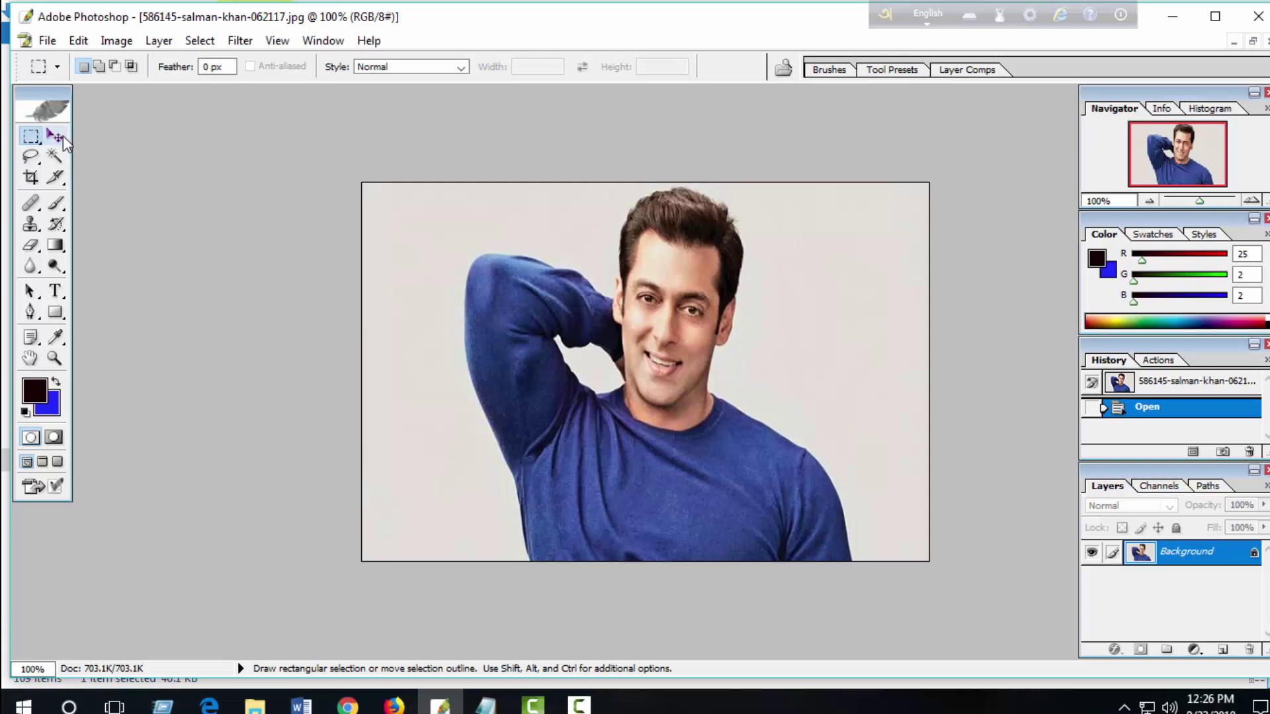
Step: Magic Wand the light background and arm gap, invert the selection, and cut the man out
{"action": "left_click", "coordinate": [55, 136]}
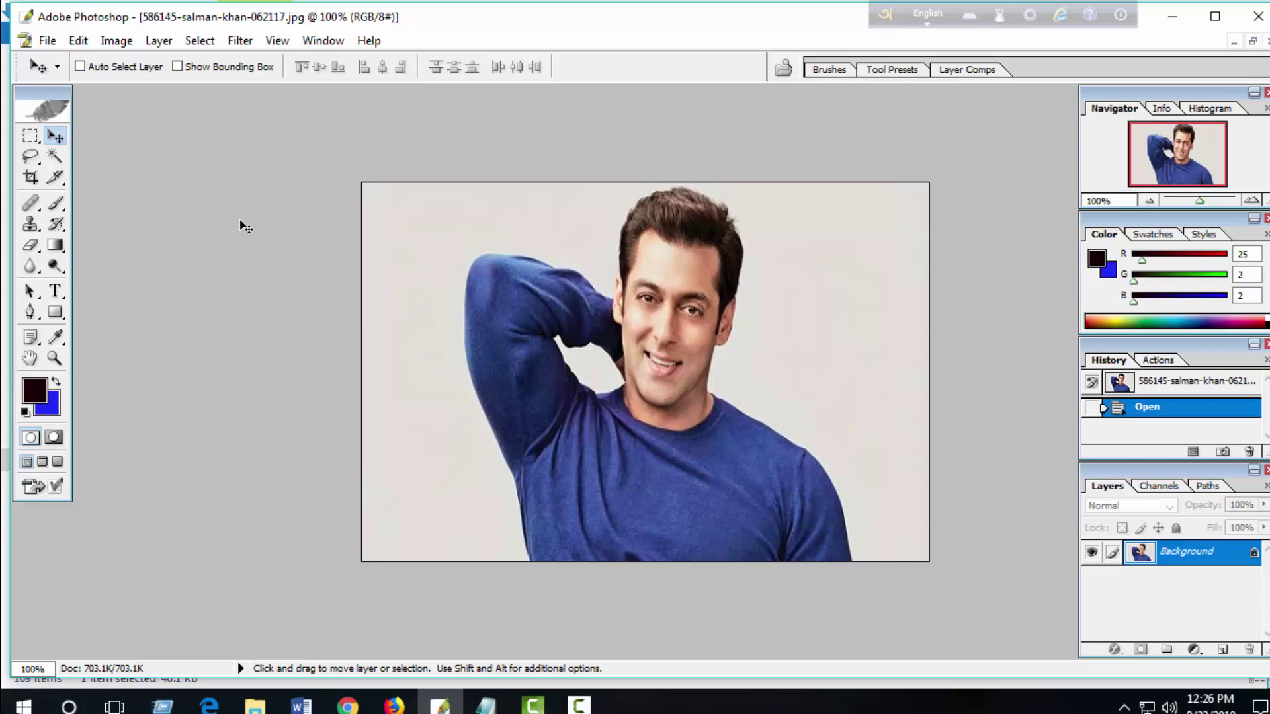
{"action": "left_click", "coordinate": [56, 156]}
{"action": "left_click", "coordinate": [417, 248]}
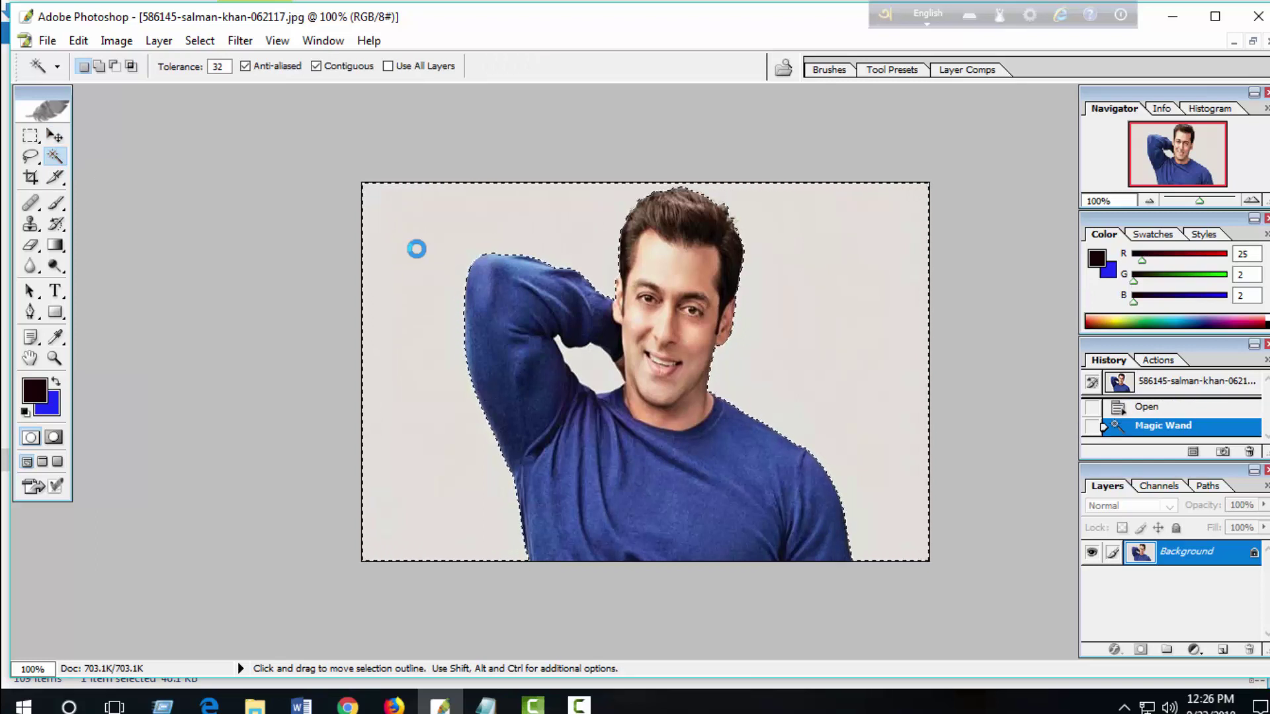
{"action": "left_click", "coordinate": [99, 66]}
{"action": "left_click", "coordinate": [586, 360]}
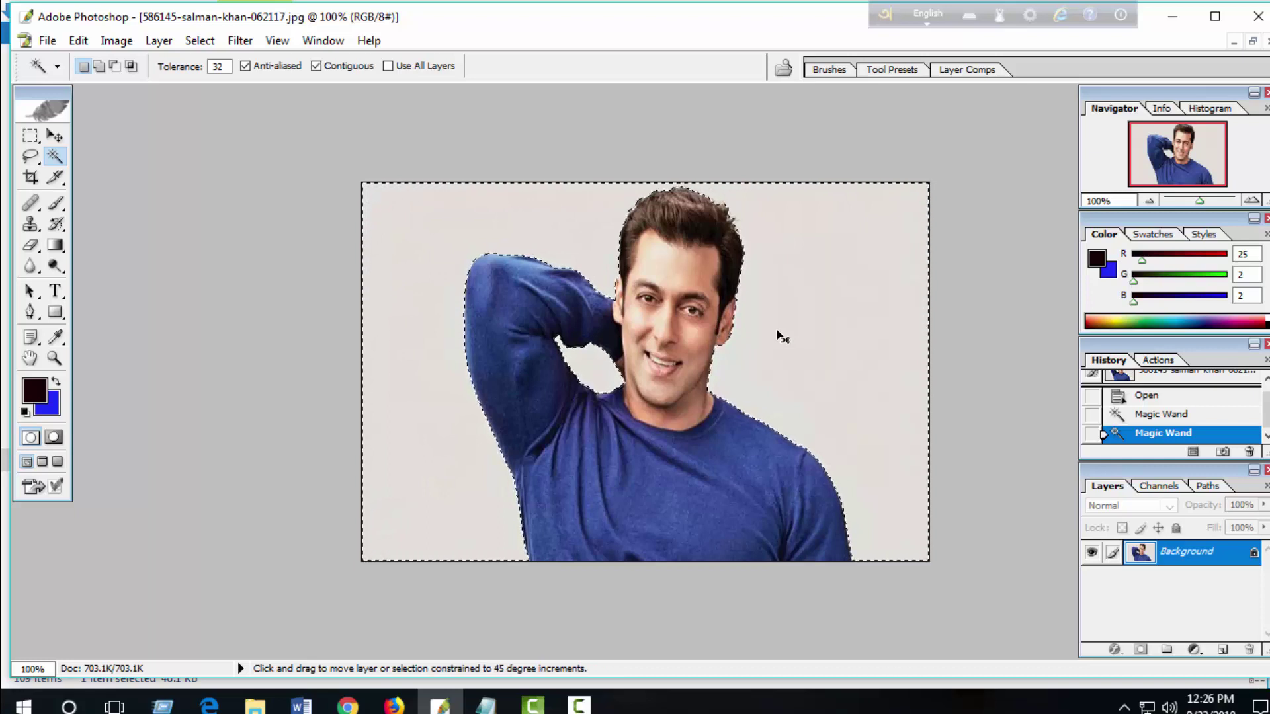
{"action": "key", "text": "ctrl+shift+i"}
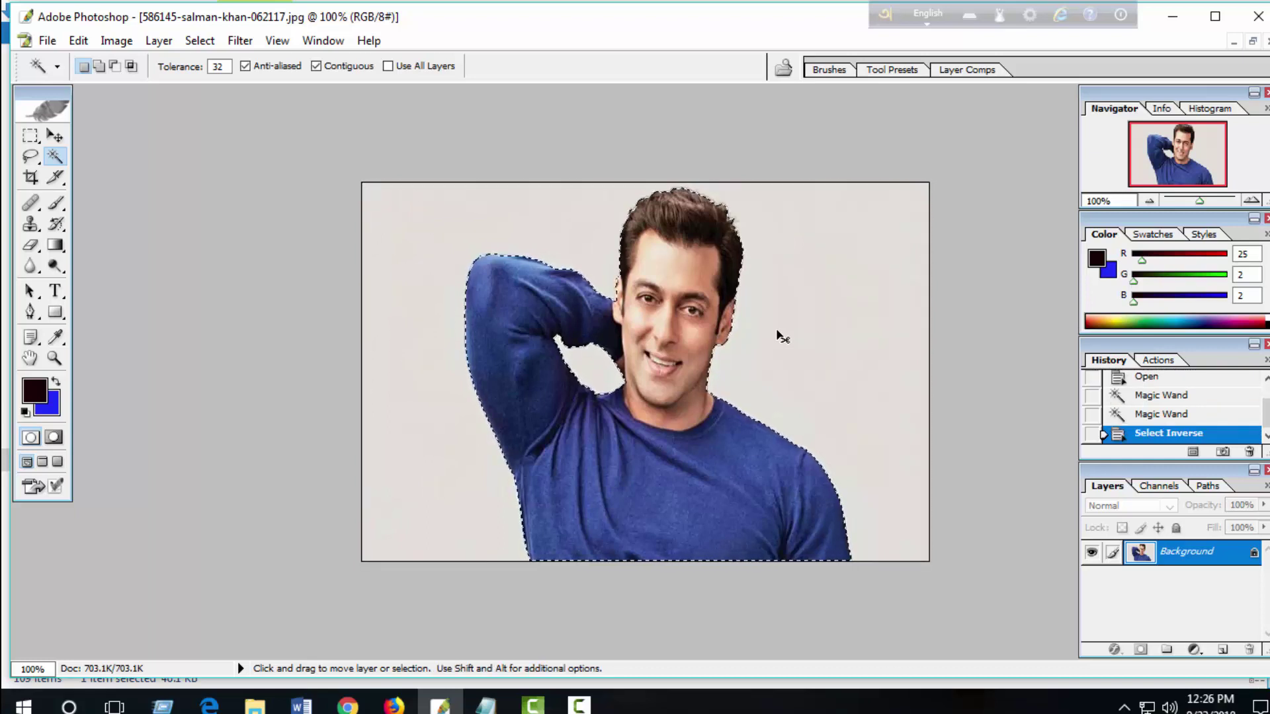
{"action": "key", "text": "ctrl+x"}
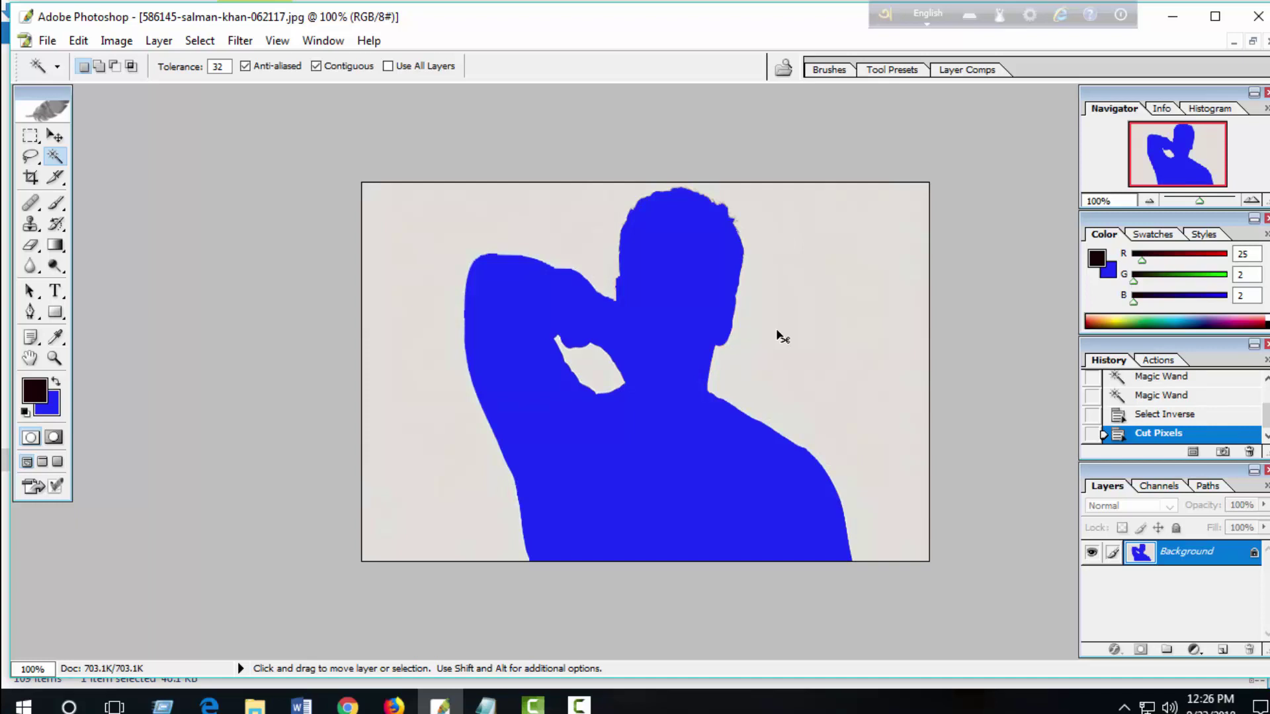
Step: Create a new 1980 × 1080 pixel document at 30 pixels per inch
{"action": "key", "text": "ctrl+n"}
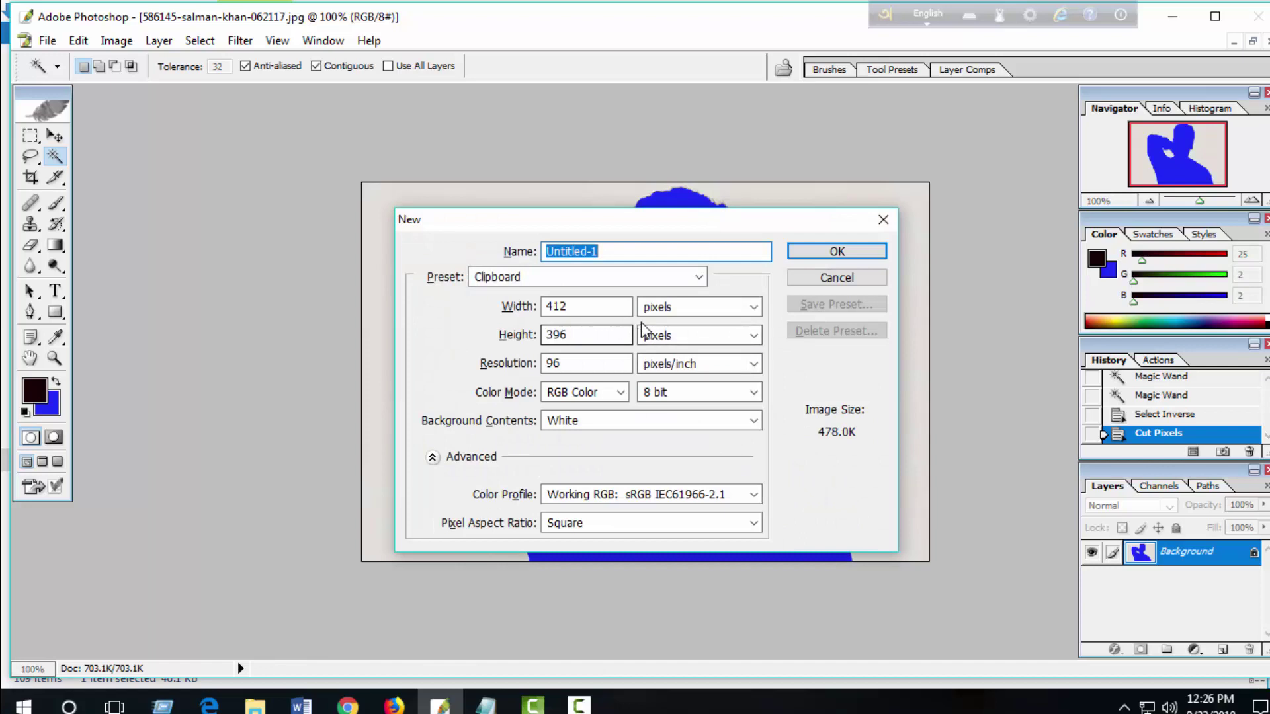
{"action": "left_click", "coordinate": [671, 276]}
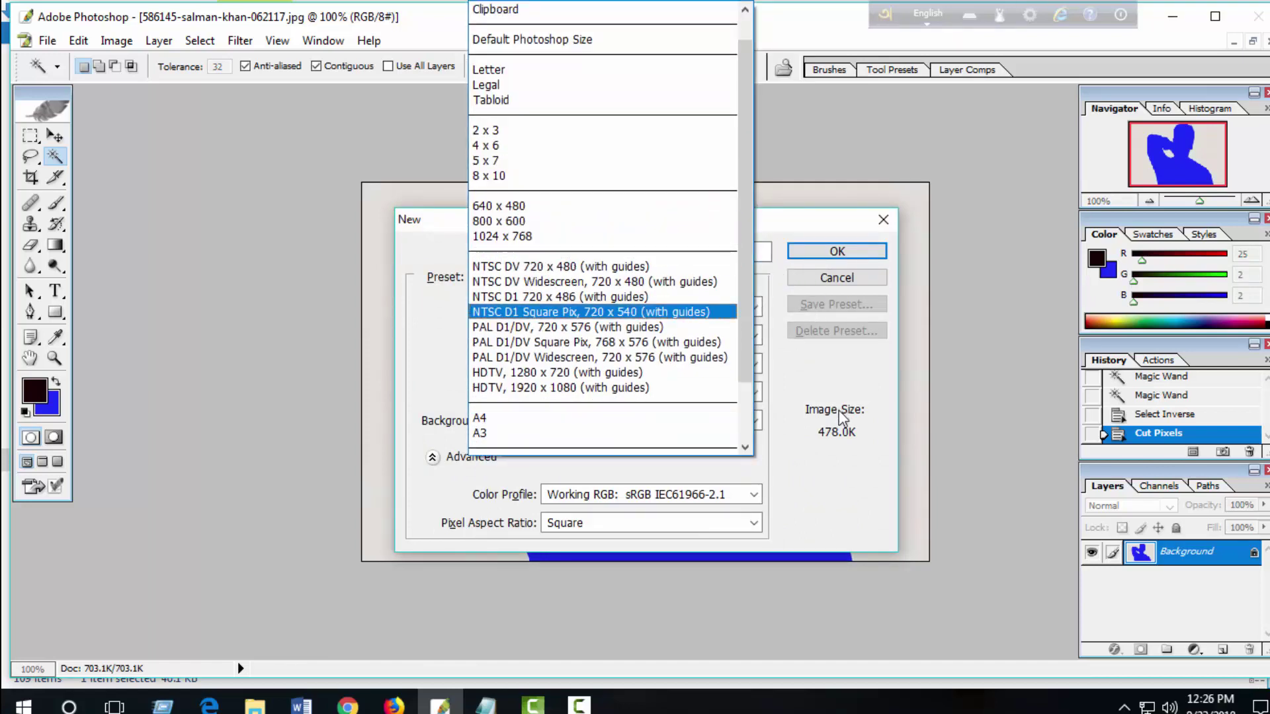
{"action": "left_click", "coordinate": [836, 459]}
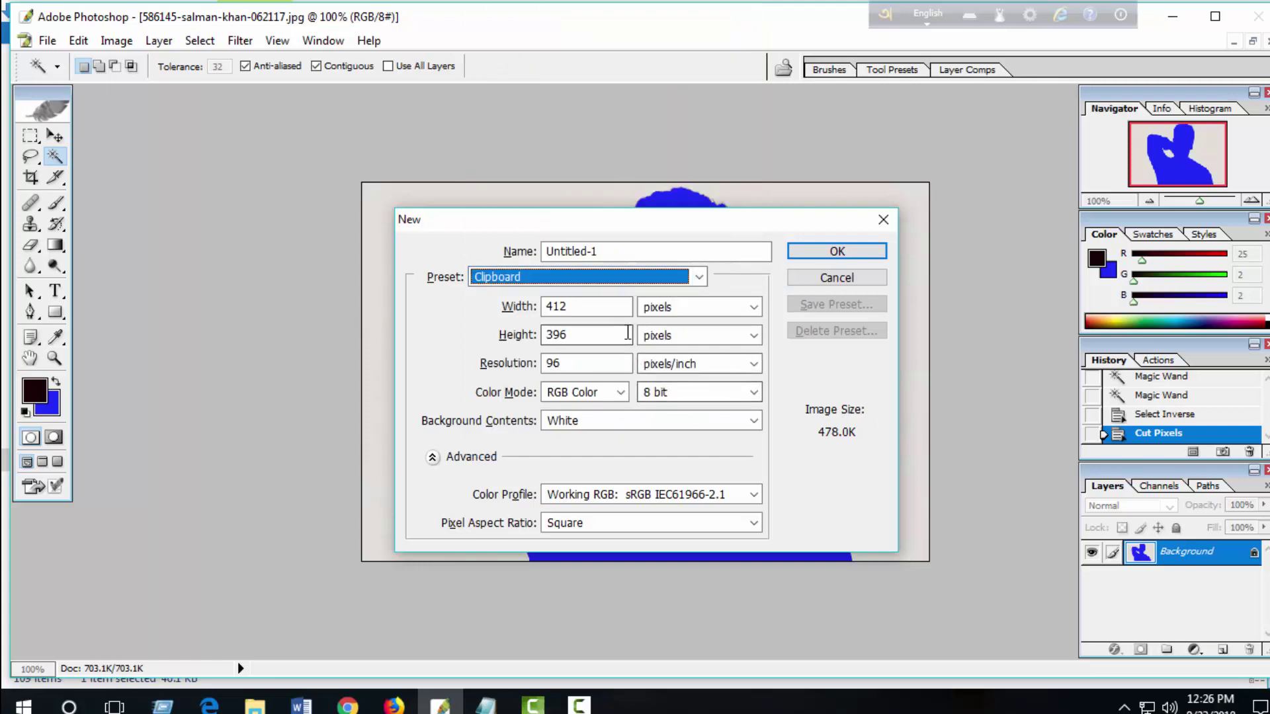
{"action": "key", "text": "Tab"}
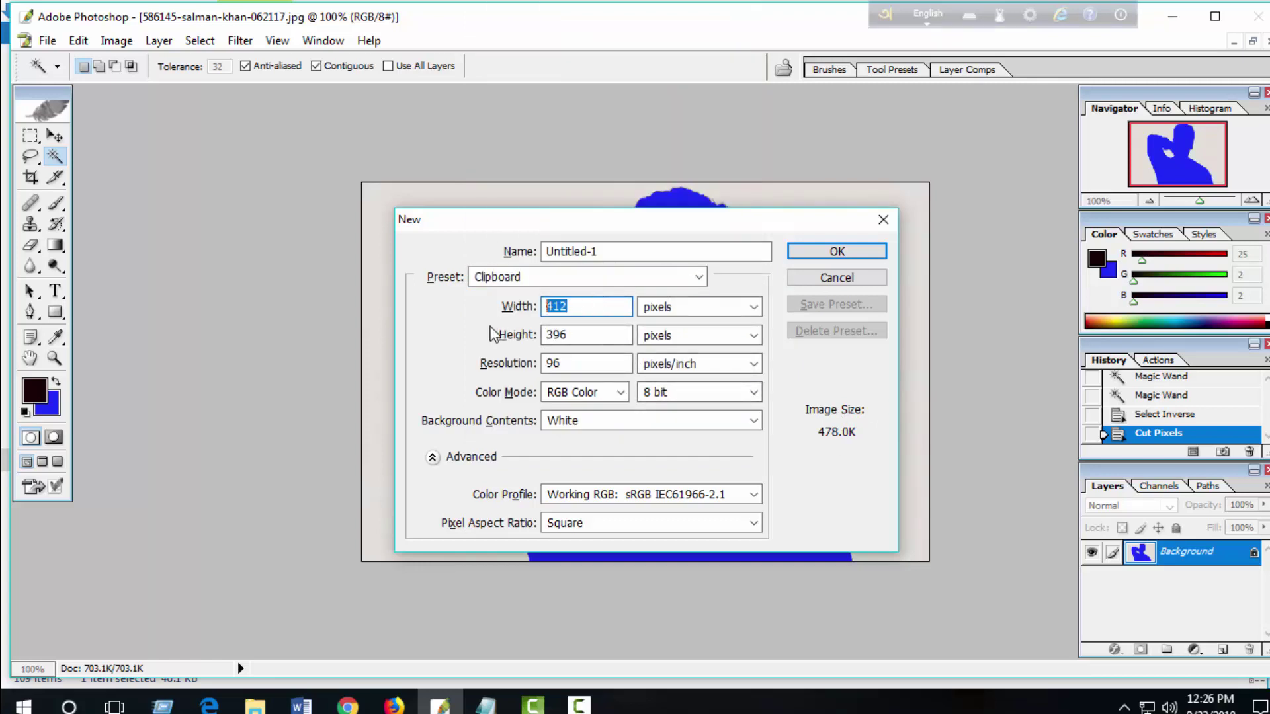
{"action": "type", "text": "198"}
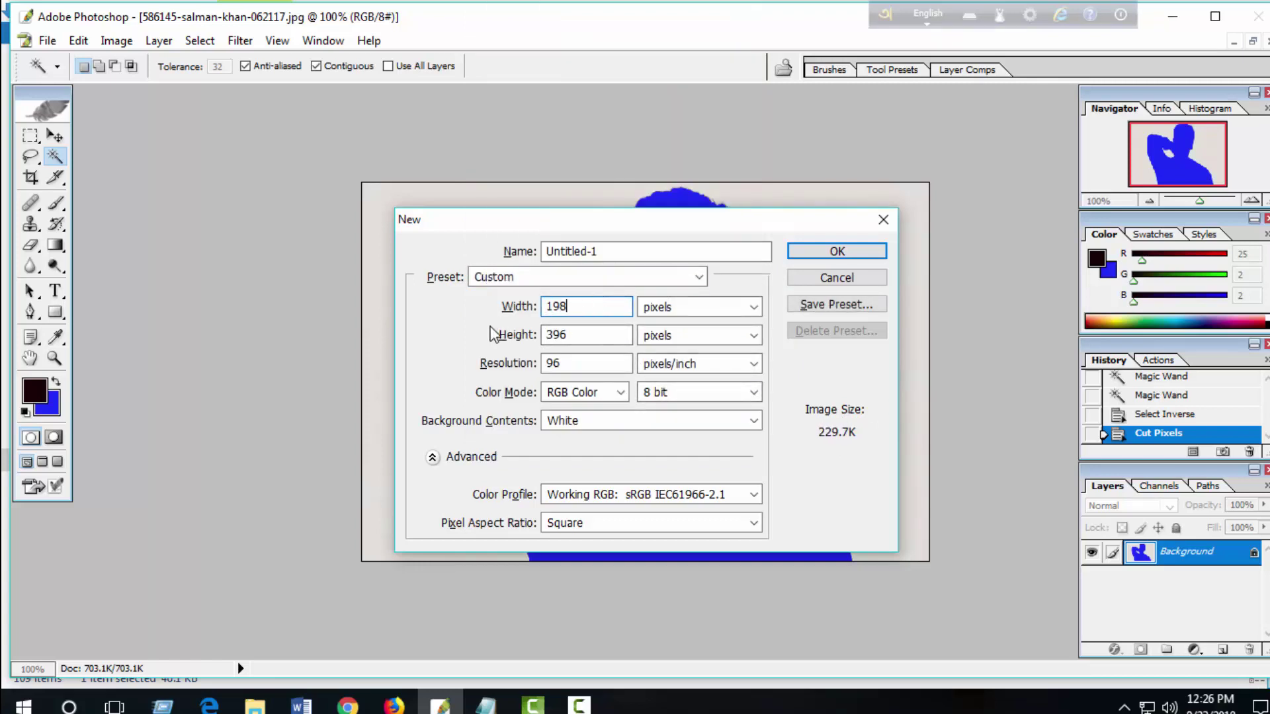
{"action": "type", "text": "0"}
{"action": "key", "text": "Tab"}
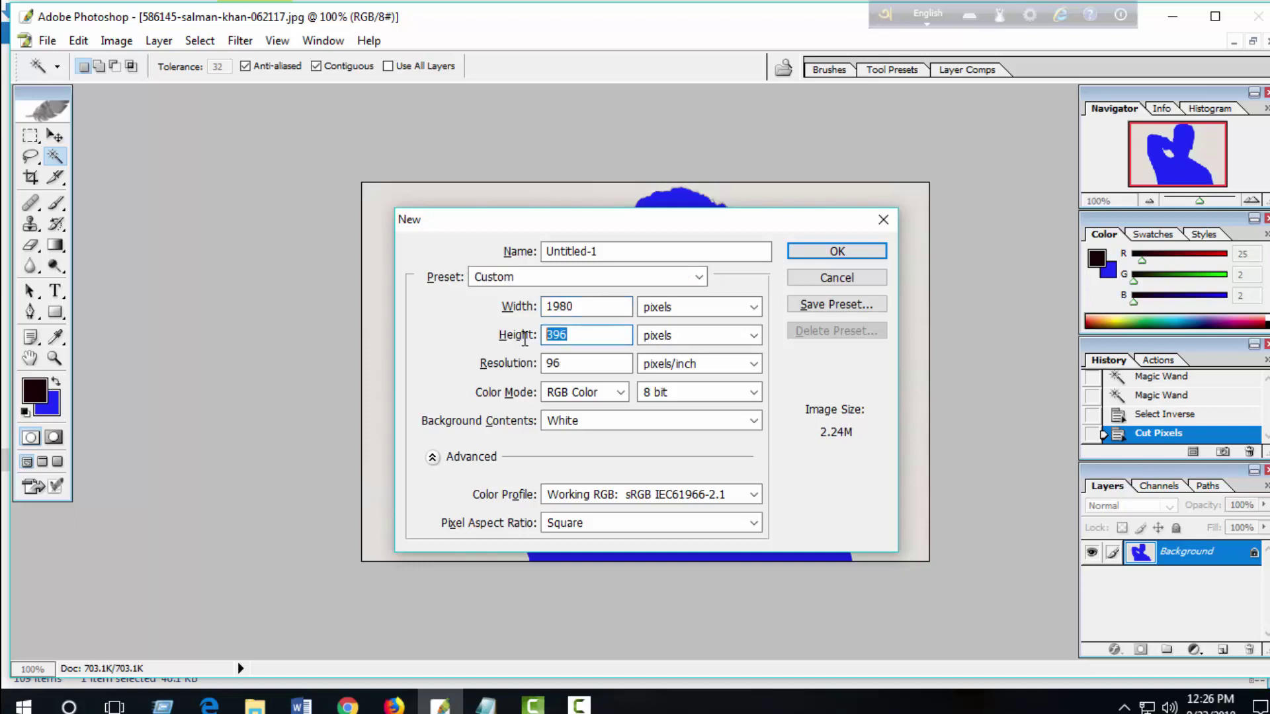
{"action": "type", "text": "1080"}
{"action": "key", "text": "Tab"}
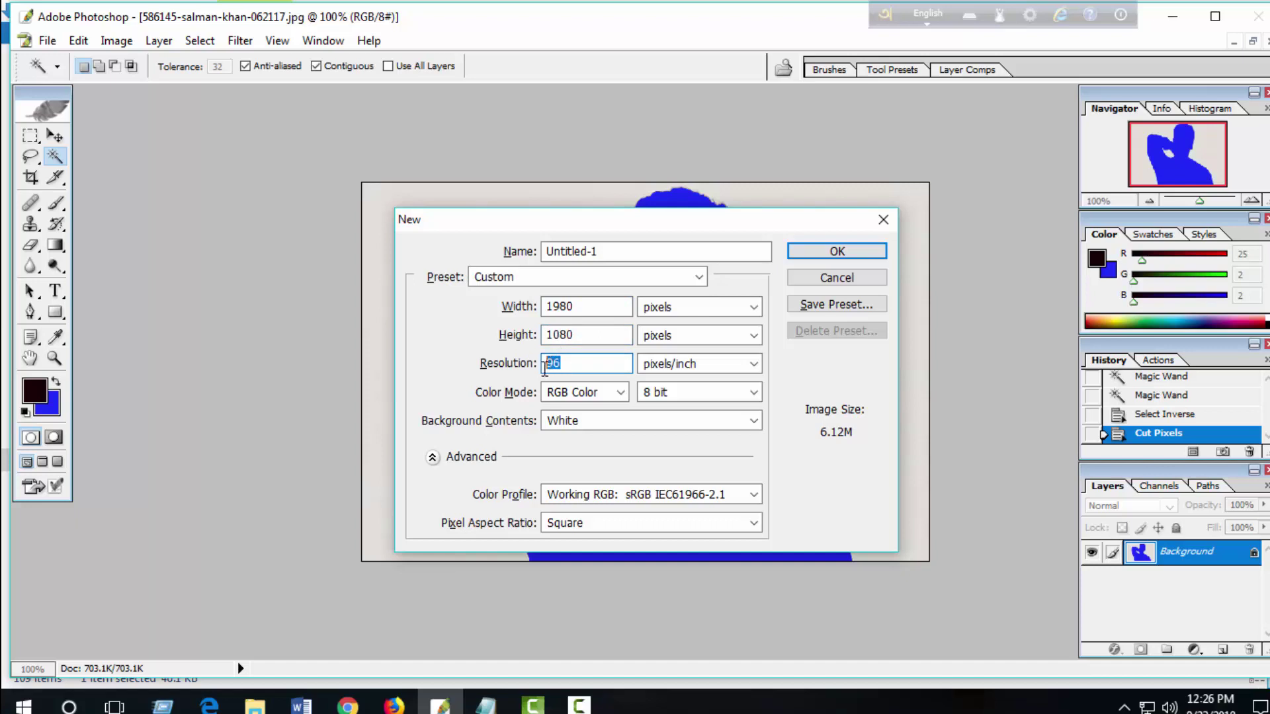
{"action": "type", "text": "300"}
{"action": "left_click", "coordinate": [839, 256]}
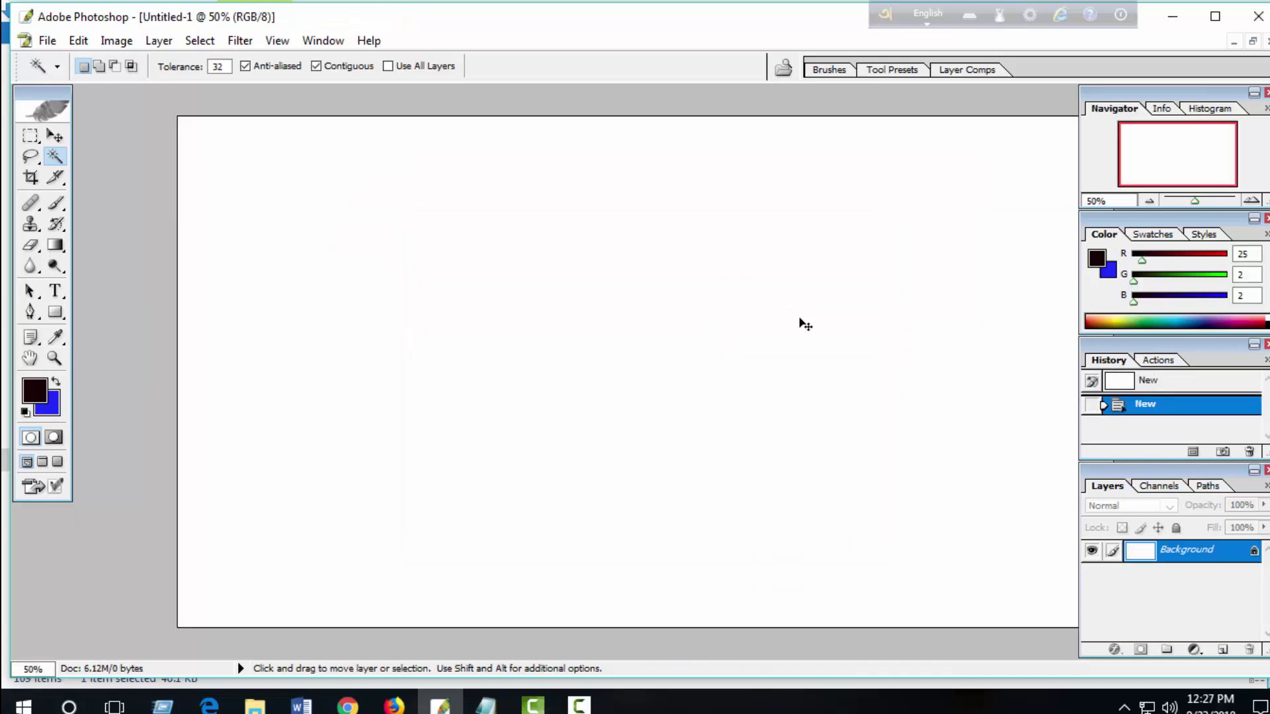
Step: Paste the cut-out man and scale him up to fill the canvas height
{"action": "scroll", "coordinate": [801, 323], "scroll_direction": "down", "scroll_amount": 1}
{"action": "scroll", "coordinate": [801, 324], "scroll_direction": "down", "scroll_amount": 1}
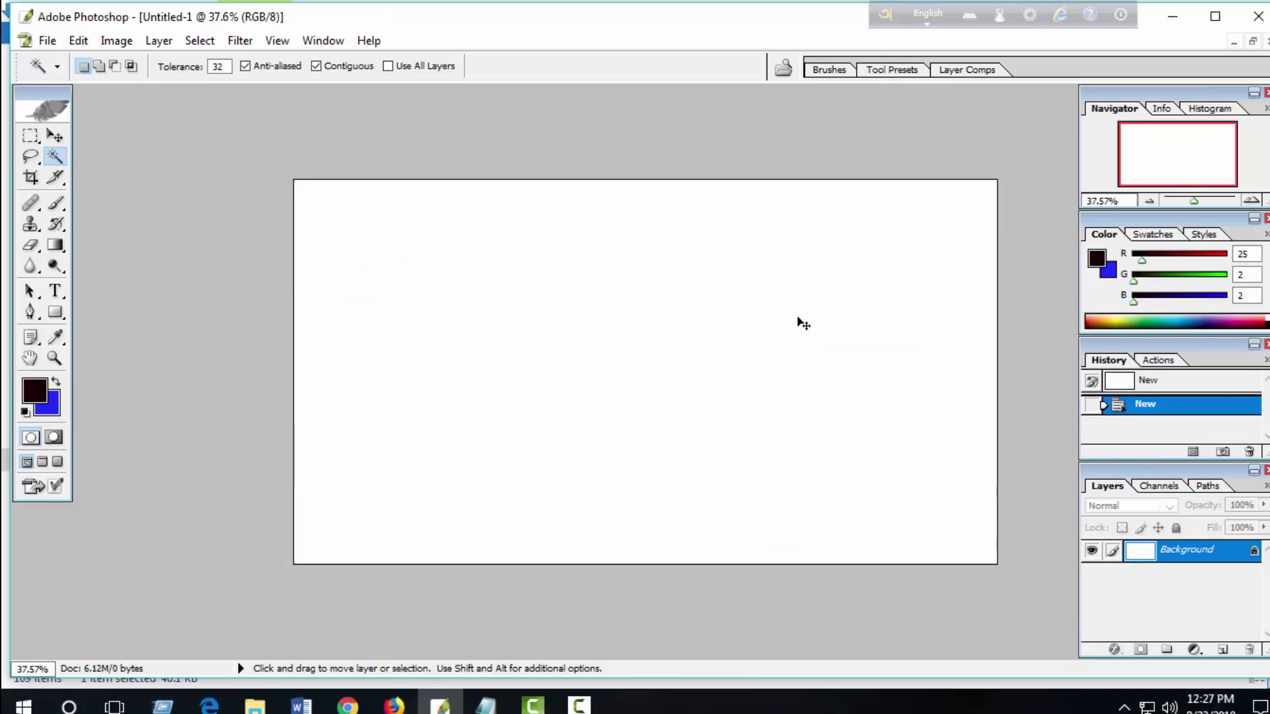
{"action": "key", "text": "ctrl+v"}
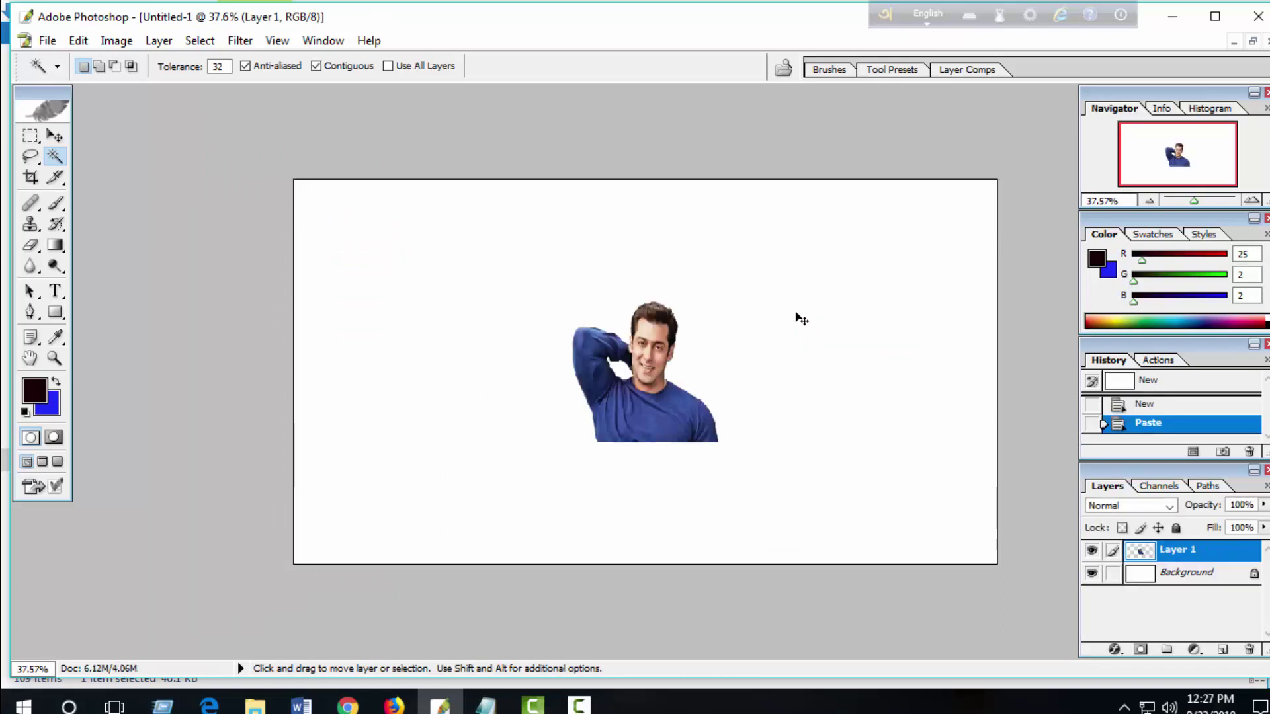
{"action": "key", "text": "ctrl+t"}
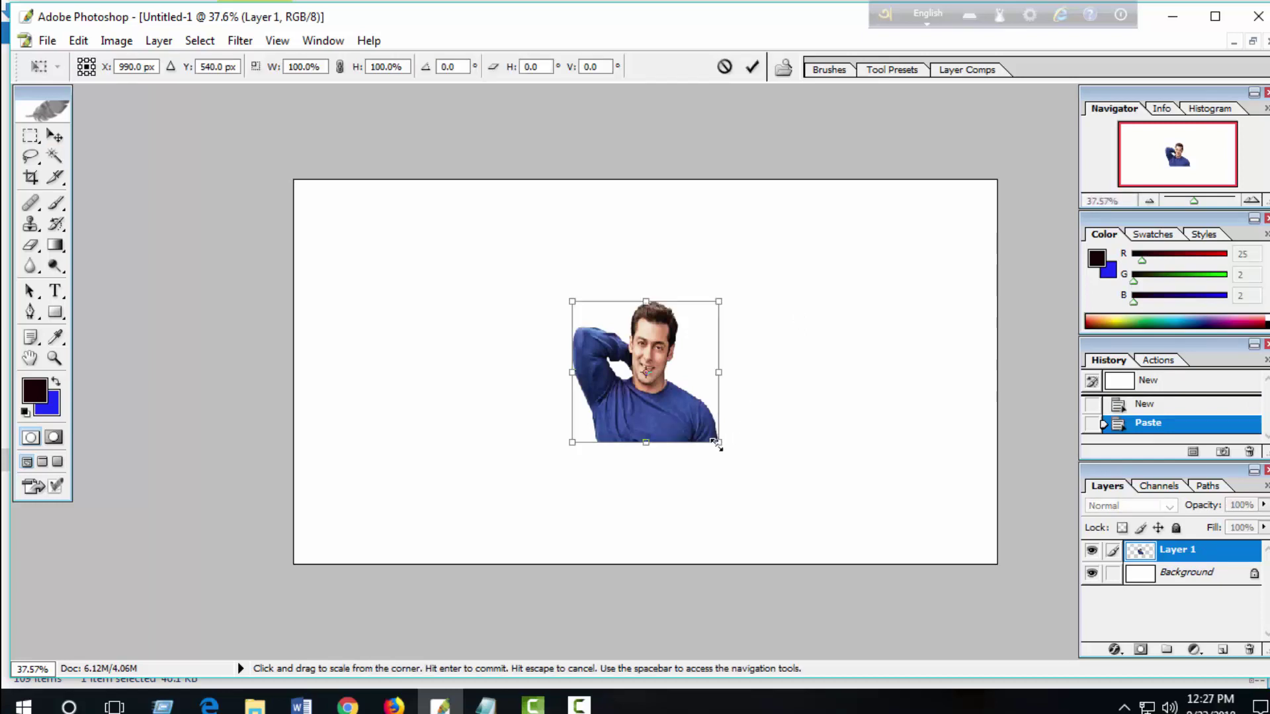
{"action": "left_click_drag", "start_coordinate": [716, 444], "coordinate": [911, 486]}
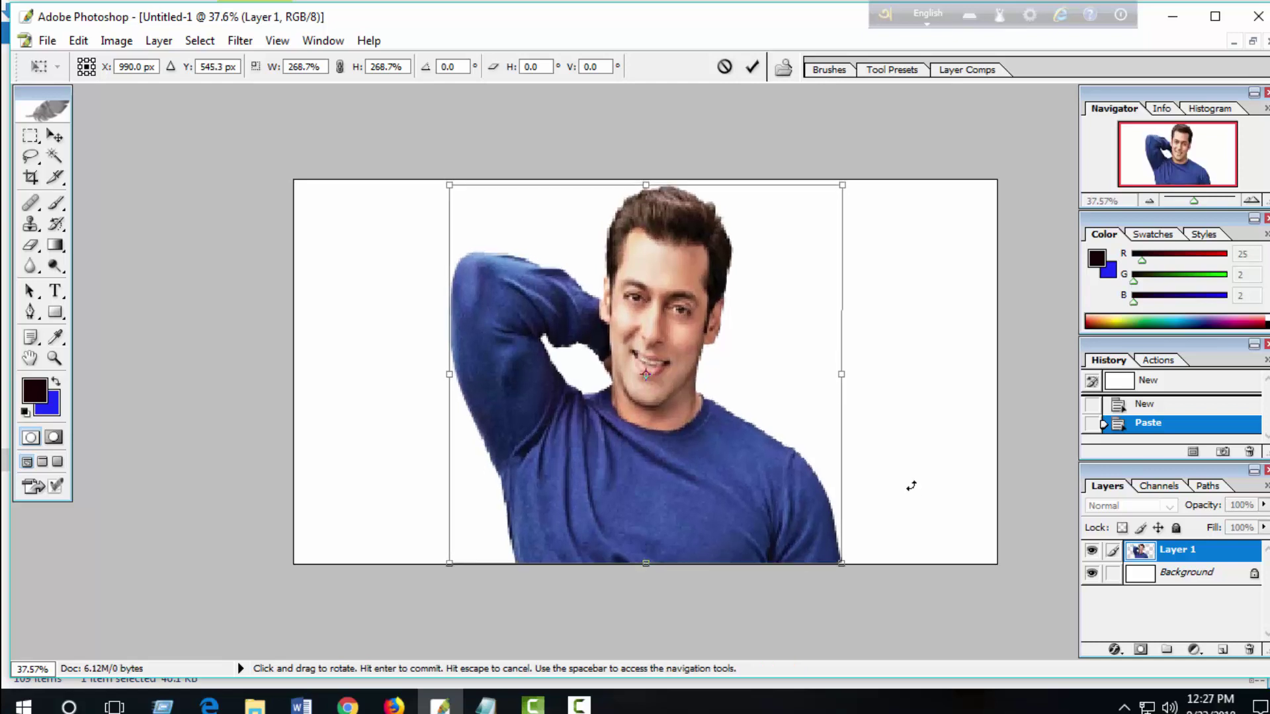
{"action": "key", "text": "Return"}
Step: Magic Wand the white area around the man, then deselect
{"action": "key", "text": "w"}
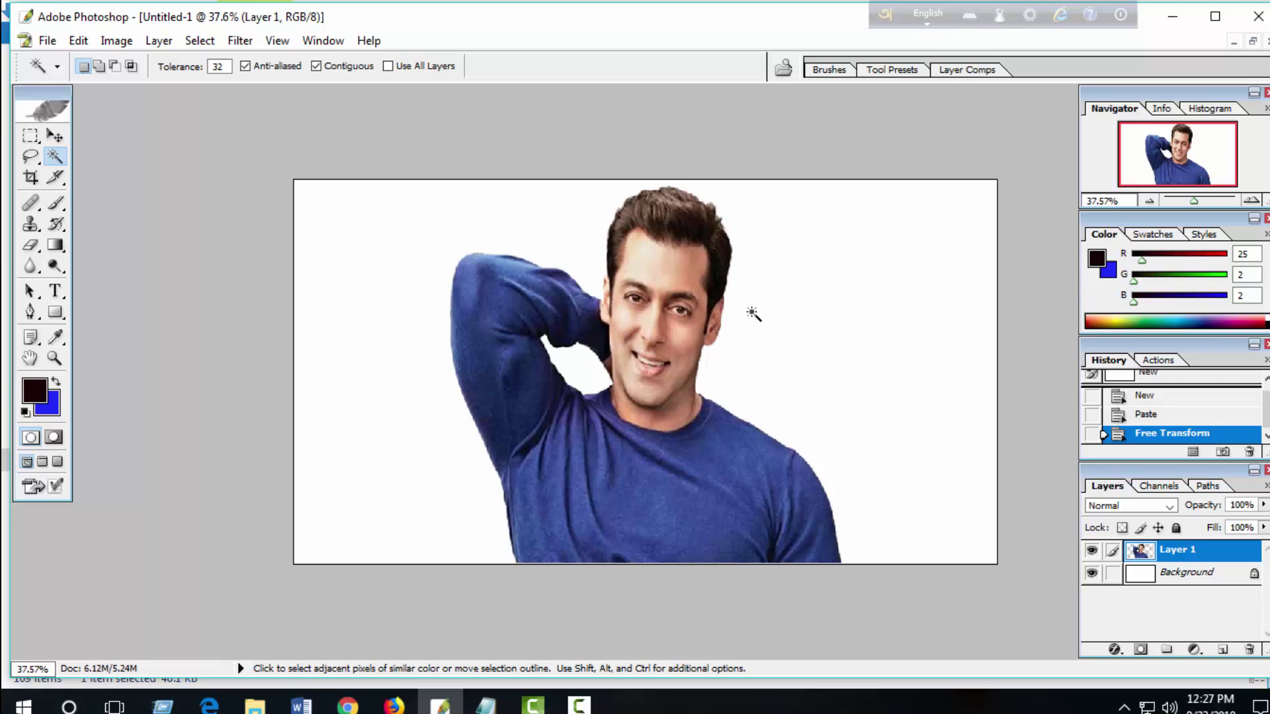
{"action": "left_click", "coordinate": [504, 531]}
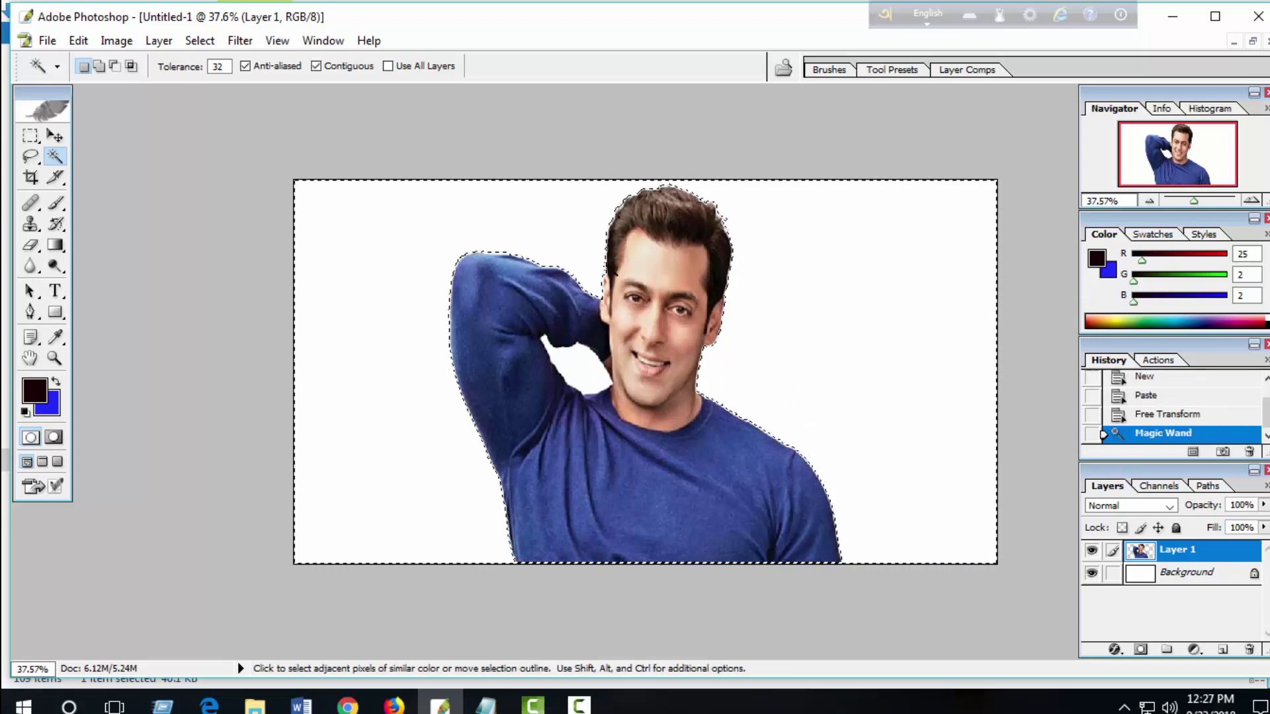
{"action": "key", "text": "ctrl+d"}
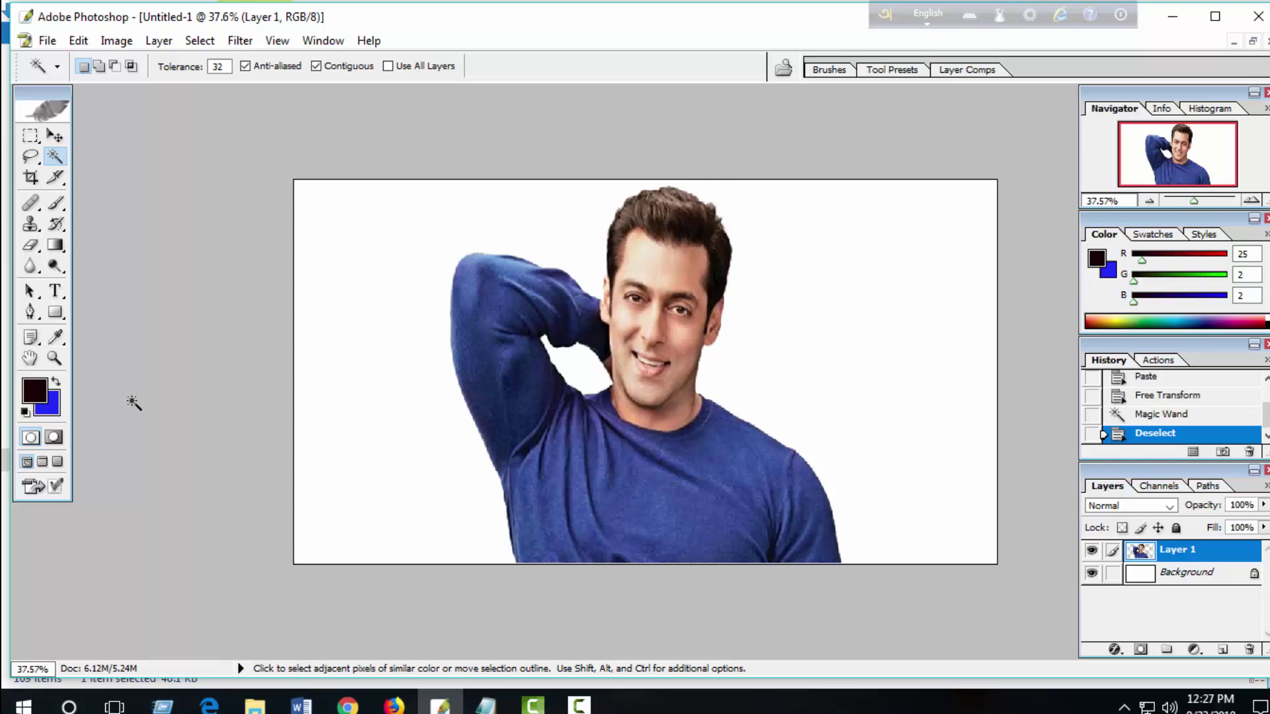
Step: Fill Layer 1 with a blue-to-black diagonal gradient, dark band along the right edge
{"action": "left_click", "coordinate": [55, 245]}
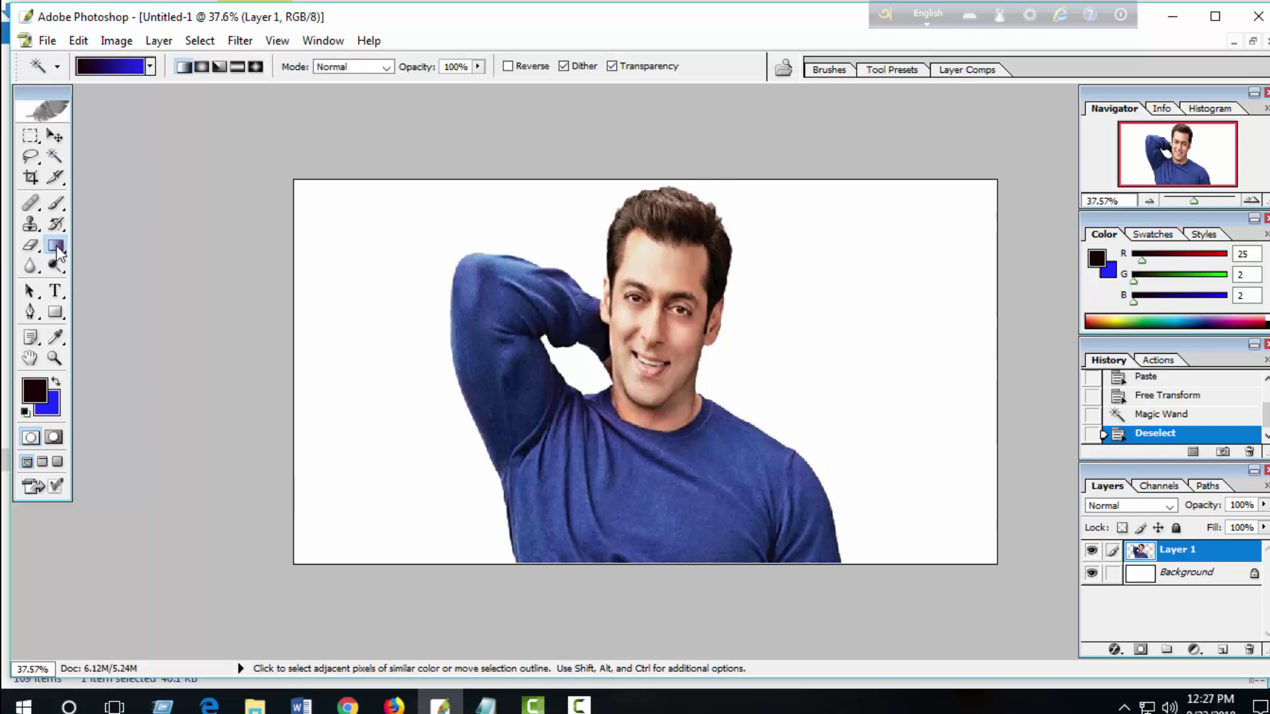
{"action": "left_click_drag", "start_coordinate": [969, 561], "coordinate": [1031, 605]}
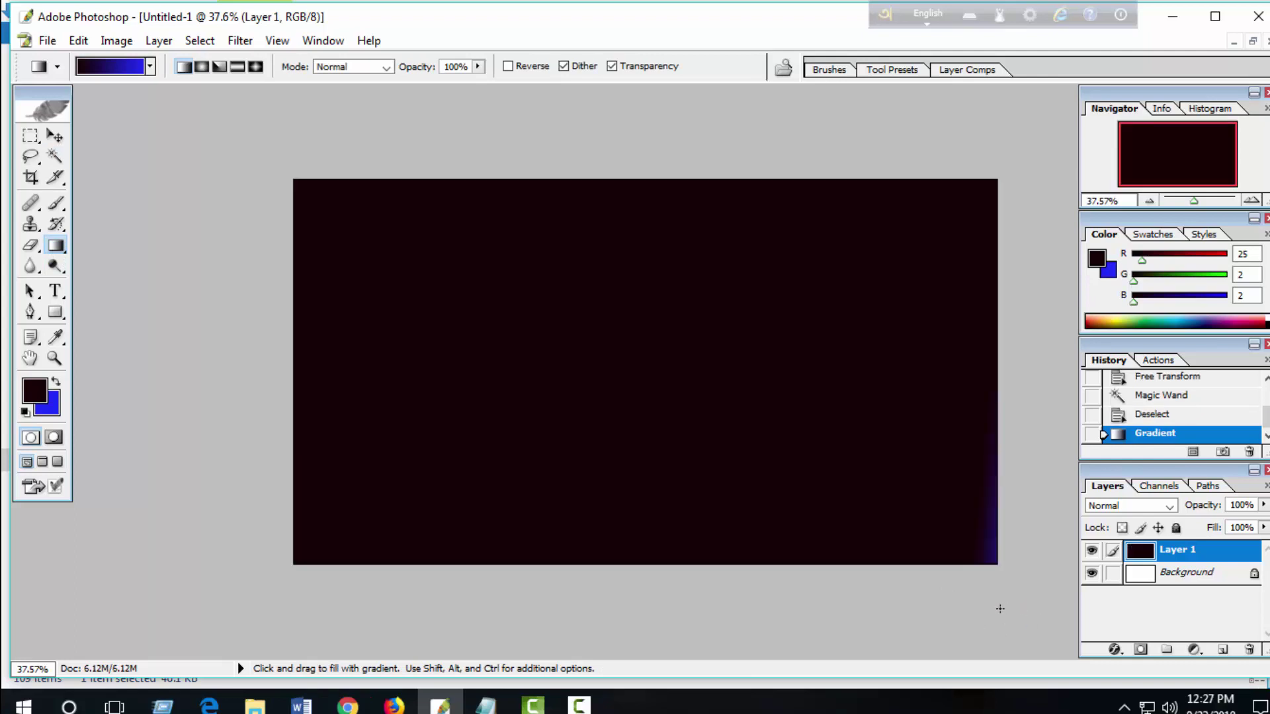
{"action": "left_click", "coordinate": [55, 383]}
{"action": "left_click_drag", "start_coordinate": [813, 603], "coordinate": [853, 623]}
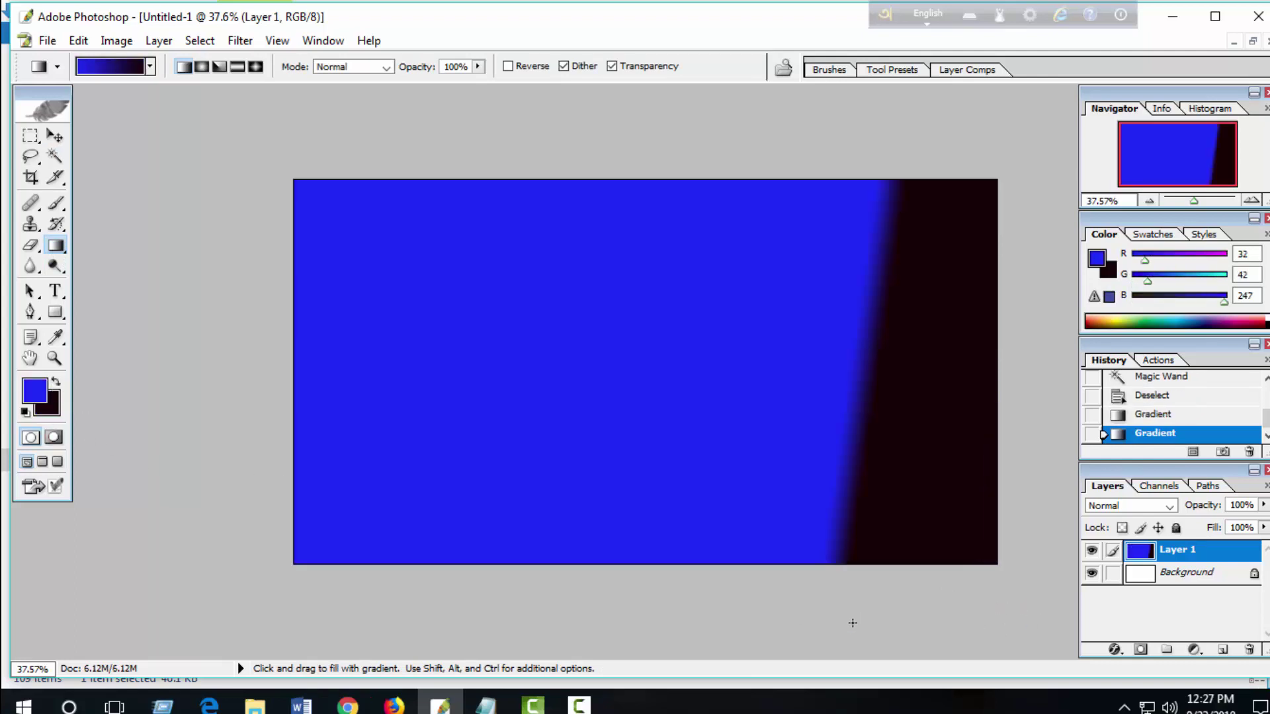
{"action": "left_click_drag", "start_coordinate": [991, 471], "coordinate": [1013, 498]}
{"action": "left_click_drag", "start_coordinate": [995, 605], "coordinate": [1019, 598]}
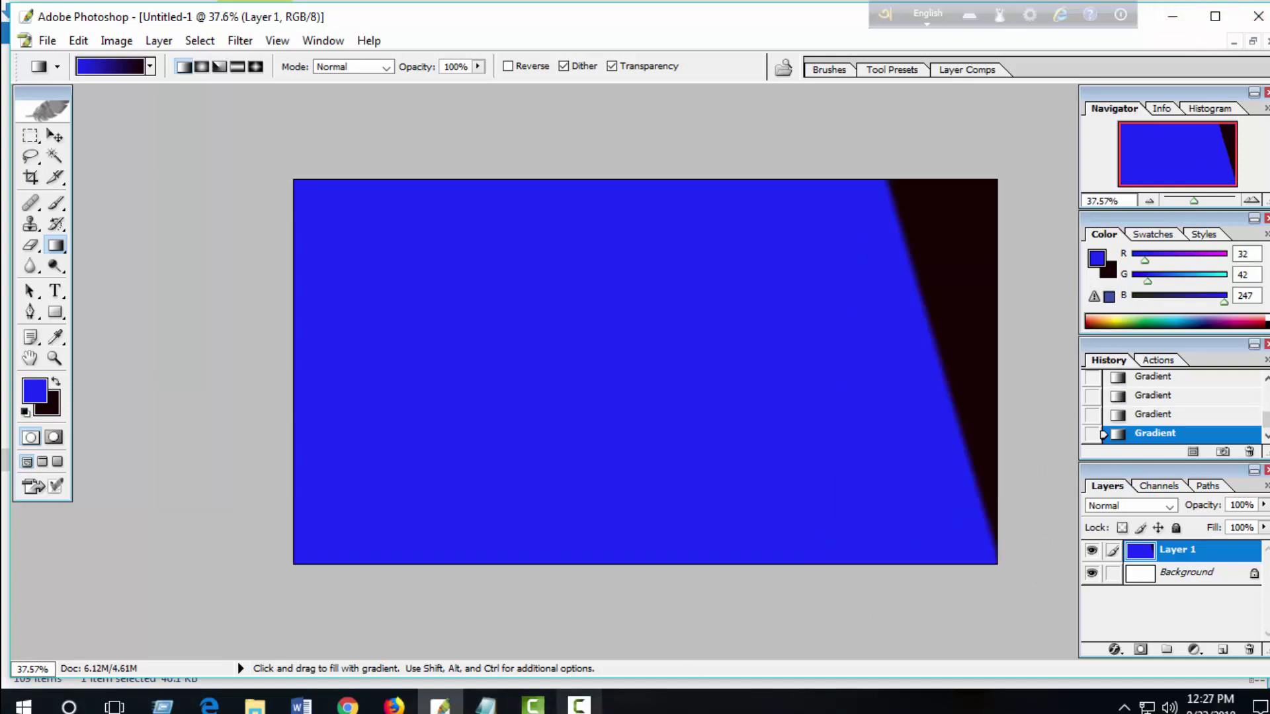
{"action": "left_click", "coordinate": [579, 705]}
{"action": "left_click", "coordinate": [1031, 496]}
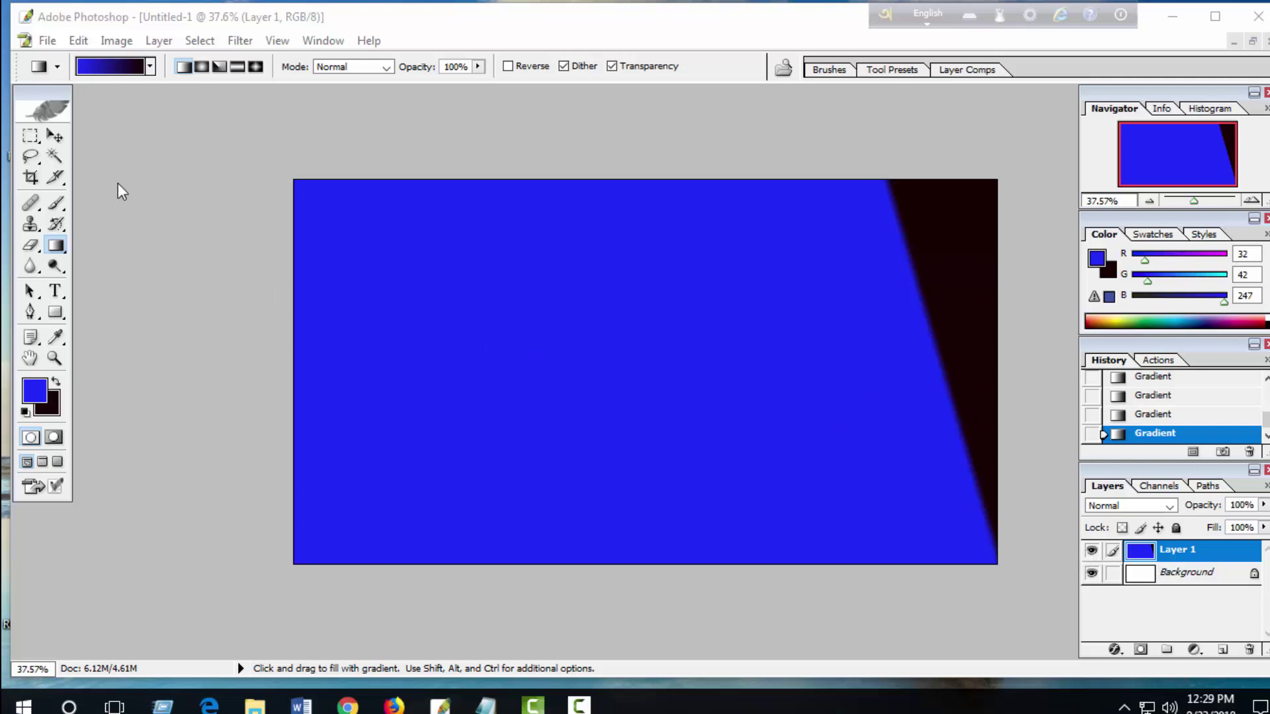
Step: Paste the man as Layer 2, scale him to about 277%, and nudge him down-left
{"action": "left_click", "coordinate": [56, 132]}
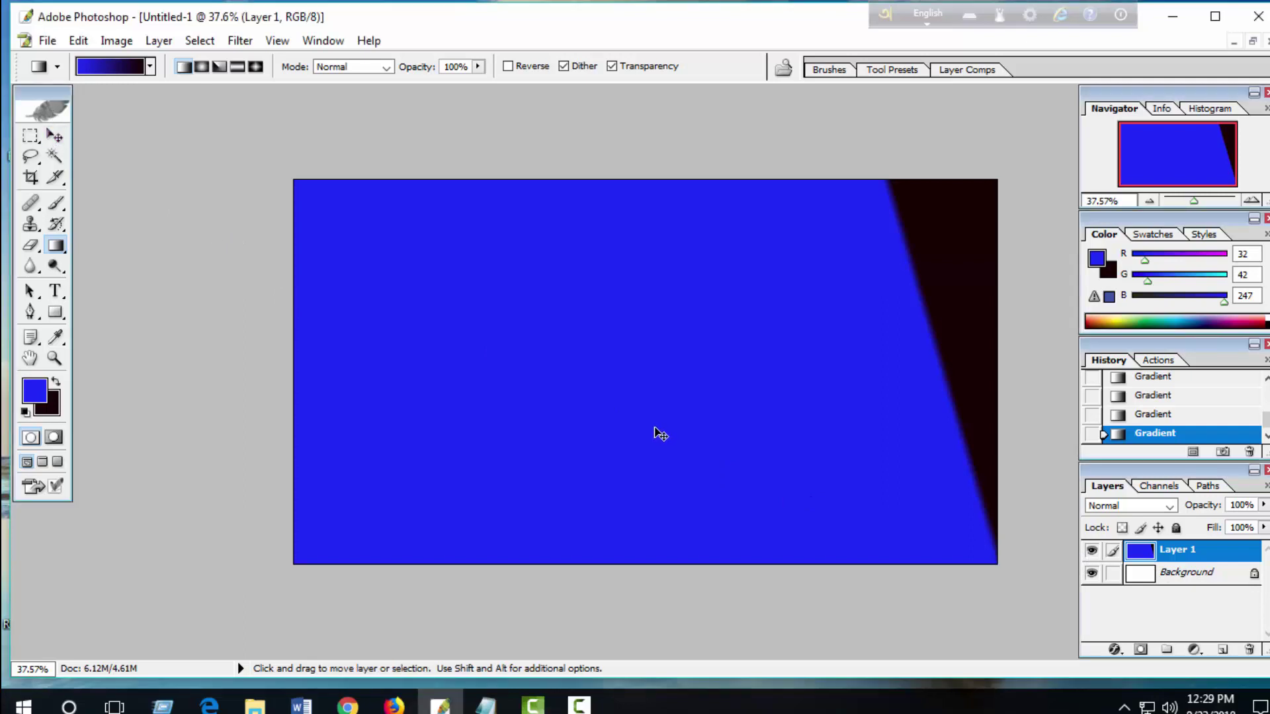
{"action": "key", "text": "ctrl+v"}
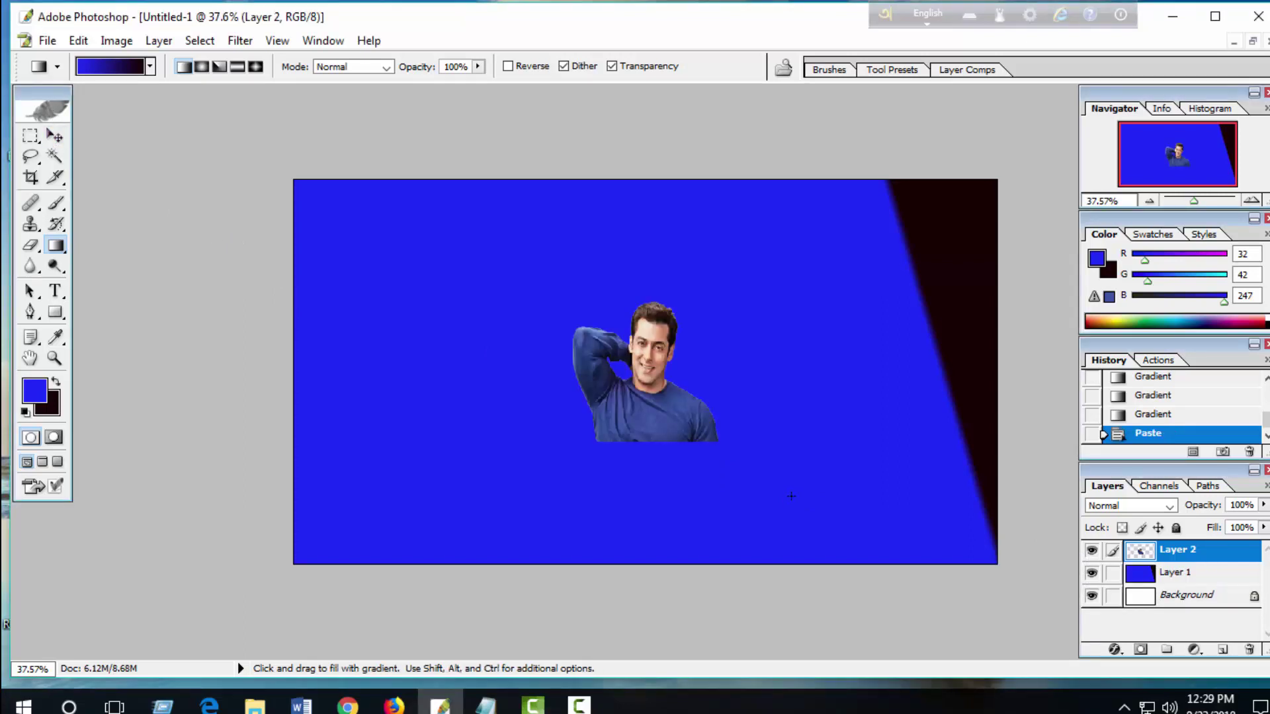
{"action": "key", "text": "shift"}
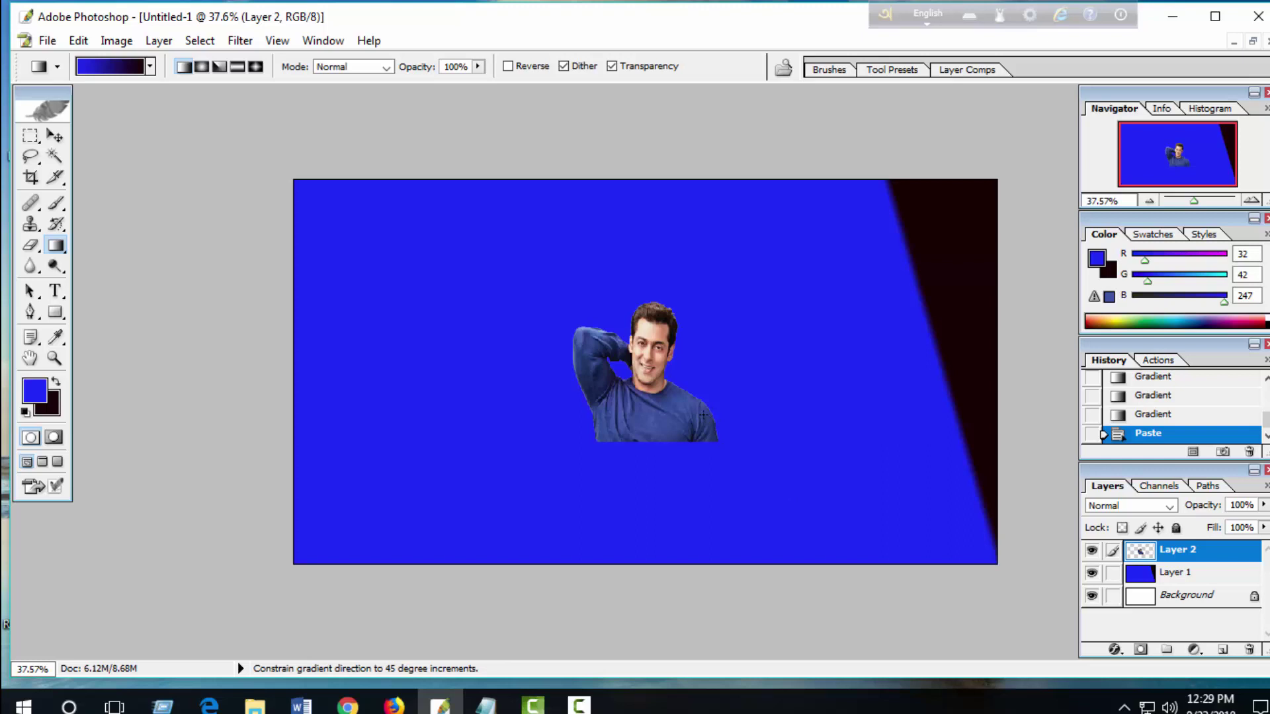
{"action": "key", "text": "ctrl+t"}
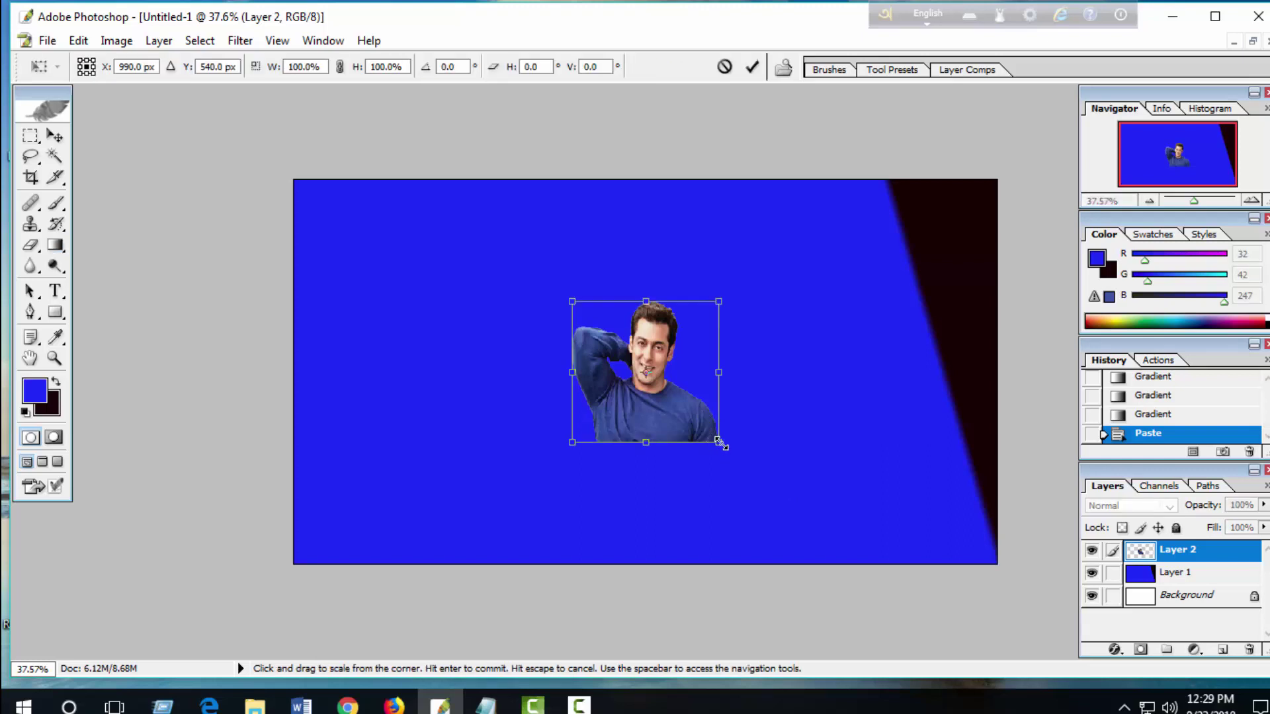
{"action": "left_click_drag", "start_coordinate": [719, 442], "coordinate": [865, 551]}
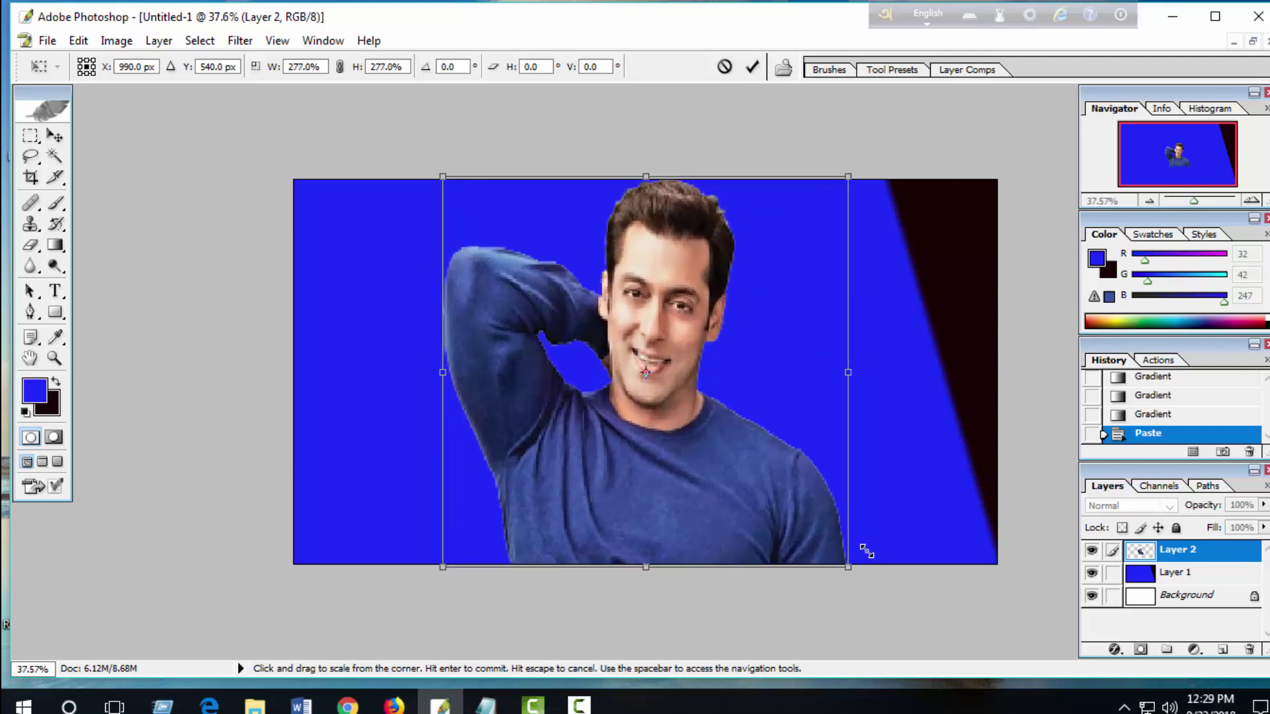
{"action": "key", "text": "Down"}
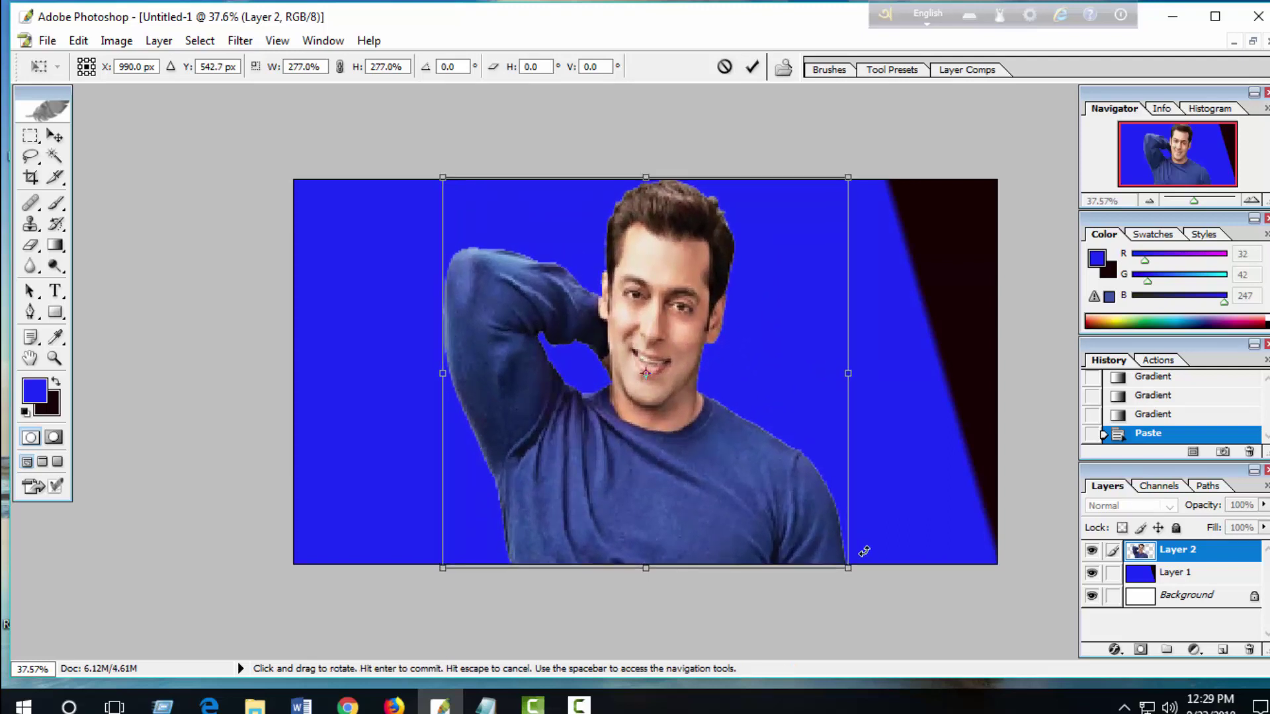
{"action": "key", "text": "Down"}
{"action": "key", "text": "Left"}
{"action": "key", "text": "Left"}
{"action": "key", "text": "Left"}
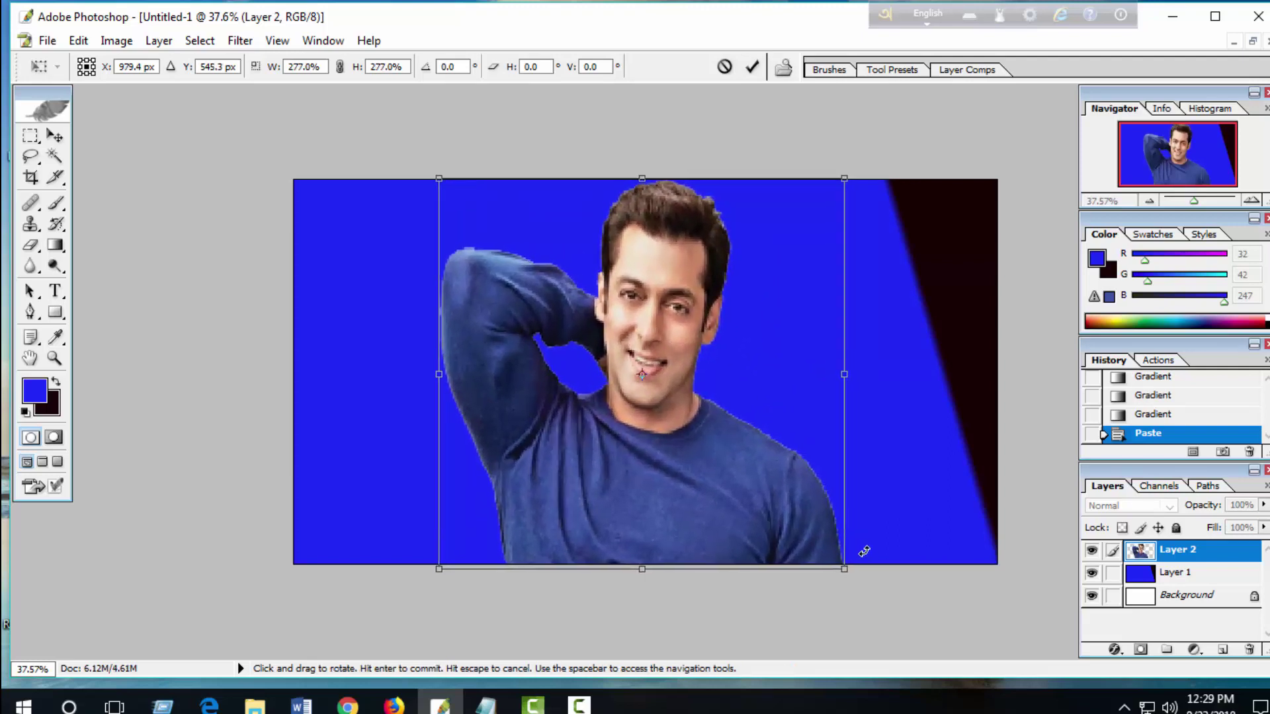
{"action": "key", "text": "Down"}
{"action": "key", "text": "Down"}
{"action": "key", "text": "Return"}
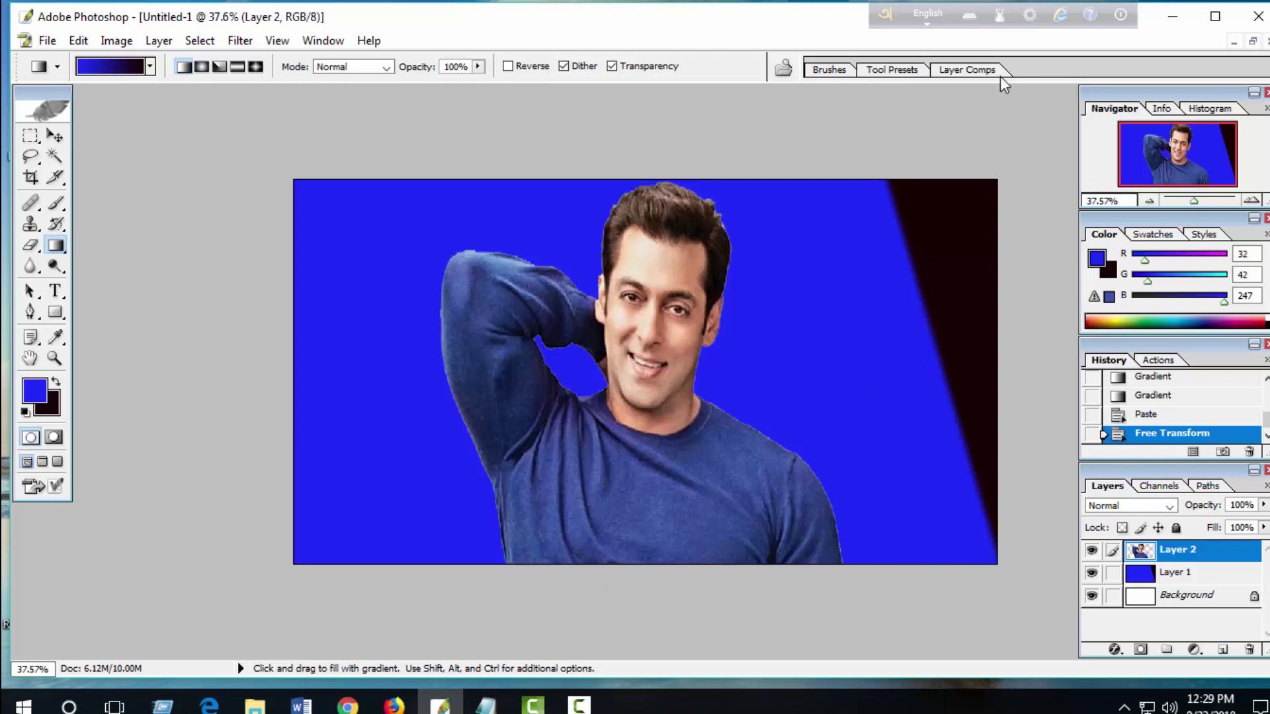
Step: Undo two stray gradient fills with Ctrl+Alt+Z, stepping History back to Paste
{"action": "left_click_drag", "start_coordinate": [886, 119], "coordinate": [968, 179]}
{"action": "mouse_move", "coordinate": [1024, 430]}
{"action": "left_mouse_down"}
{"action": "mouse_move", "coordinate": [1037, 558]}
{"action": "mouse_move", "coordinate": [1017, 630]}
{"action": "left_mouse_up"}
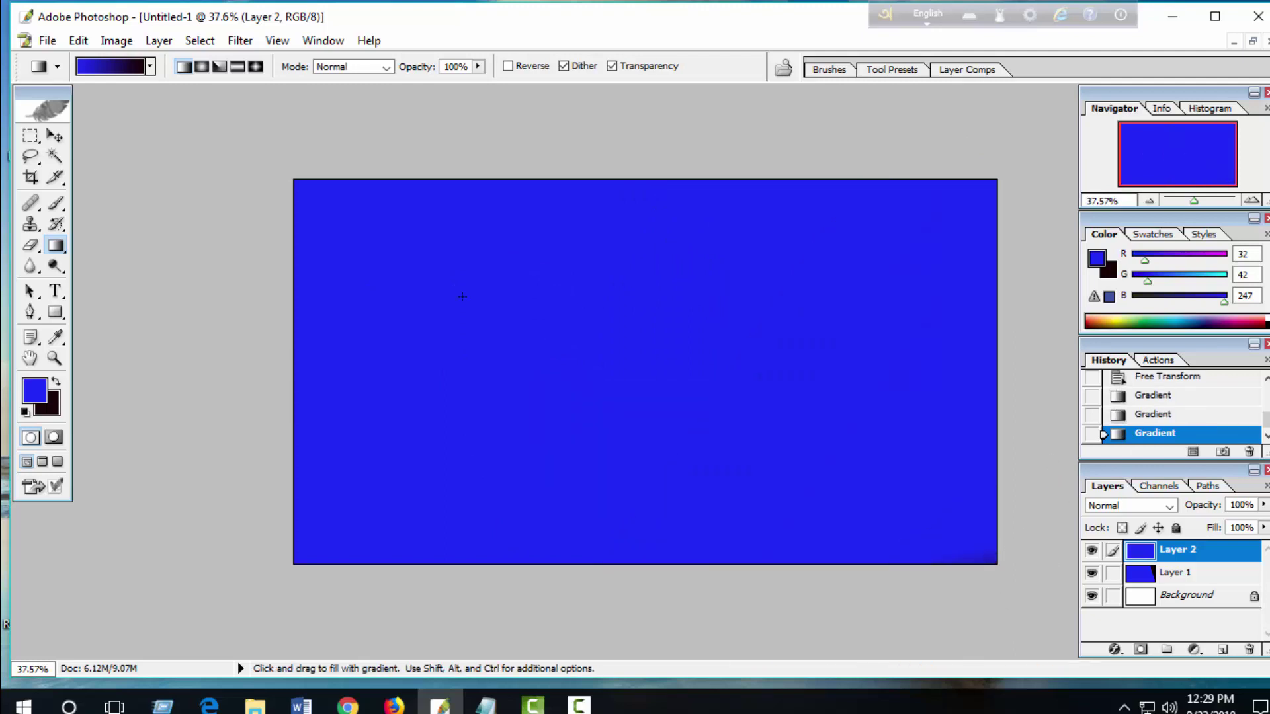
{"action": "key", "text": "ctrl"}
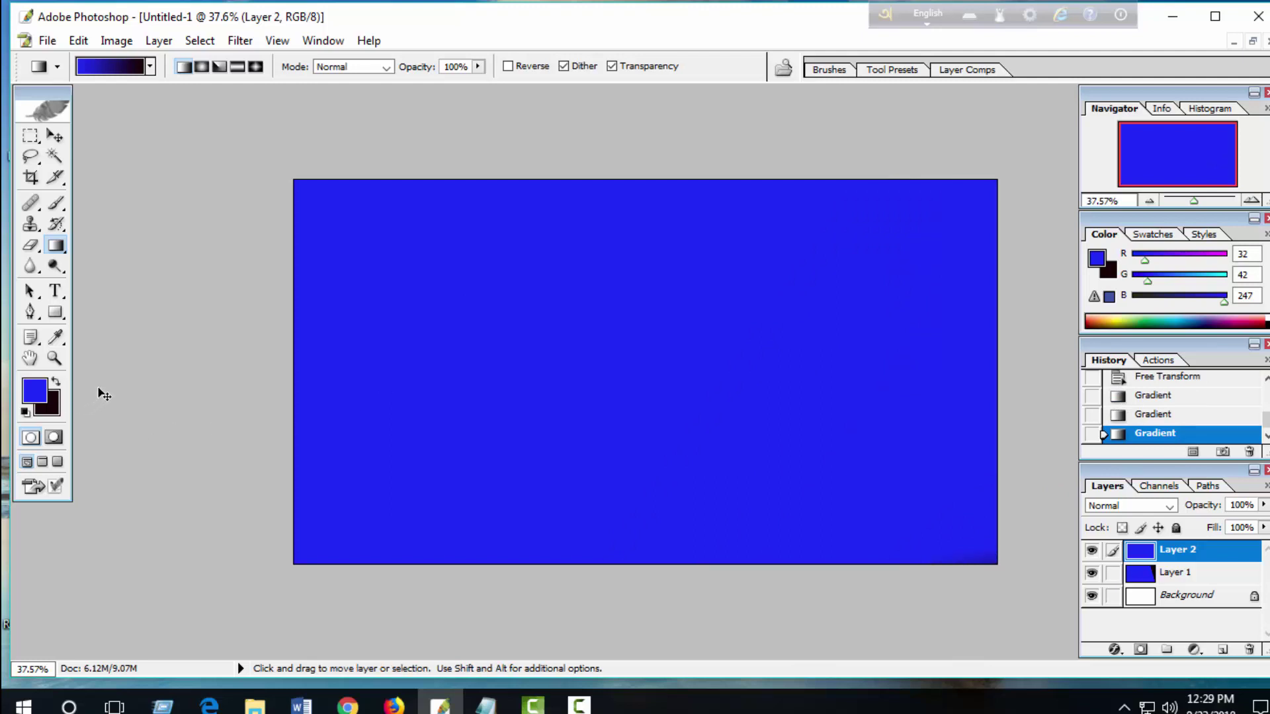
{"action": "key", "text": "ctrl+alt+z"}
{"action": "key", "text": "ctrl+alt+z"}
{"action": "key", "text": "ctrl+alt+z"}
{"action": "key", "text": "ctrl+alt+z"}
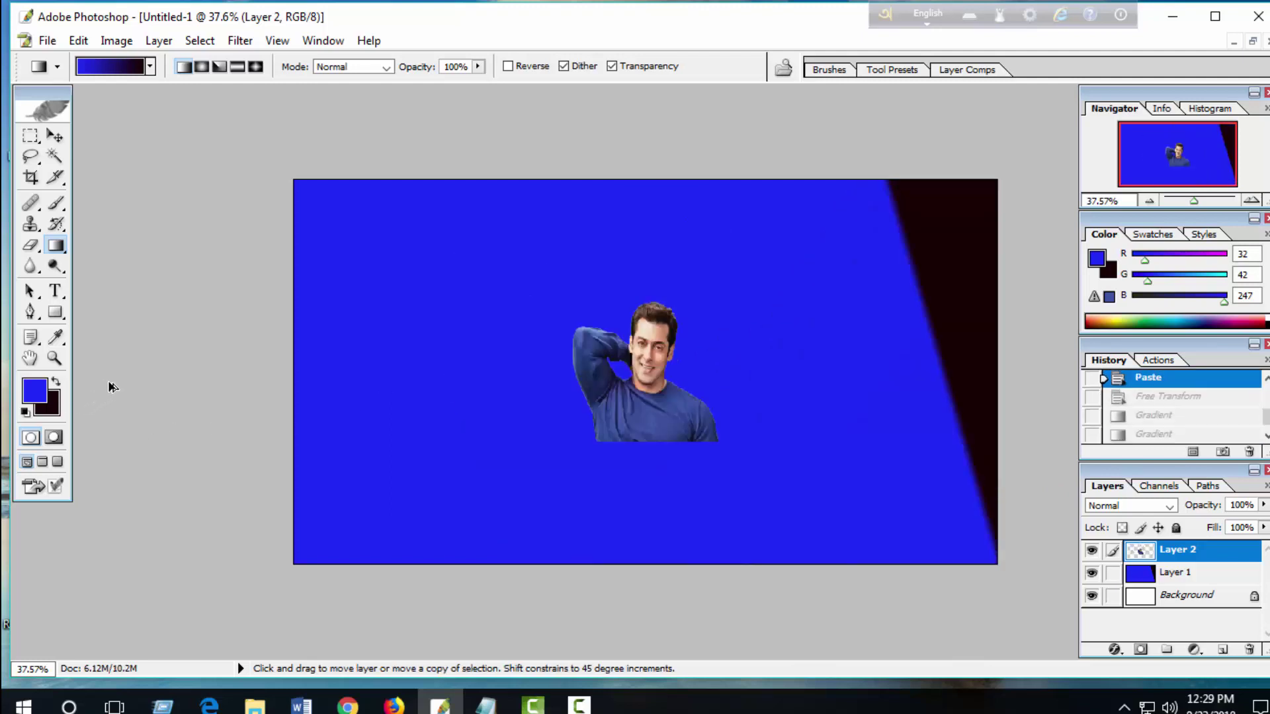
{"action": "key", "text": "ctrl+alt+z"}
{"action": "key", "text": "ctrl+alt+z"}
{"action": "key", "text": "ctrl+alt+z"}
{"action": "key", "text": "ctrl+alt+z"}
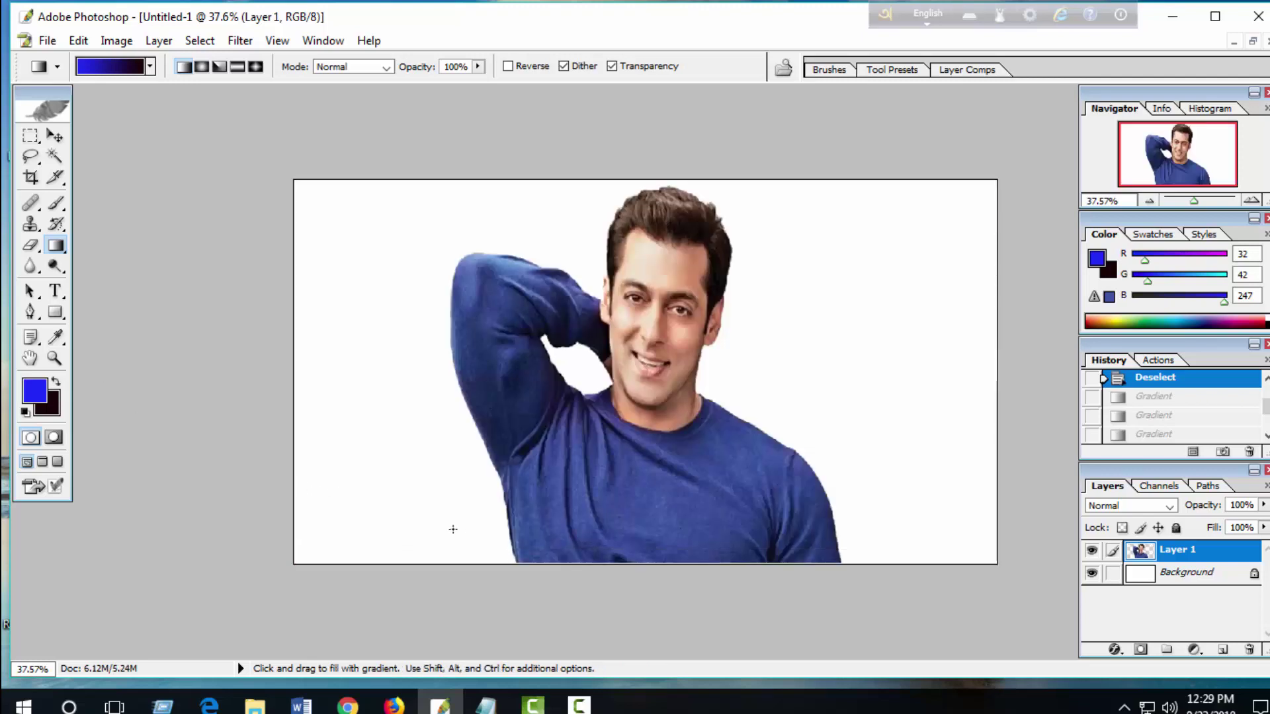
Step: Drag the 44061608.jpg bridge photo into Untitled-1 and shift it slightly left
{"action": "left_click", "coordinate": [1172, 15]}
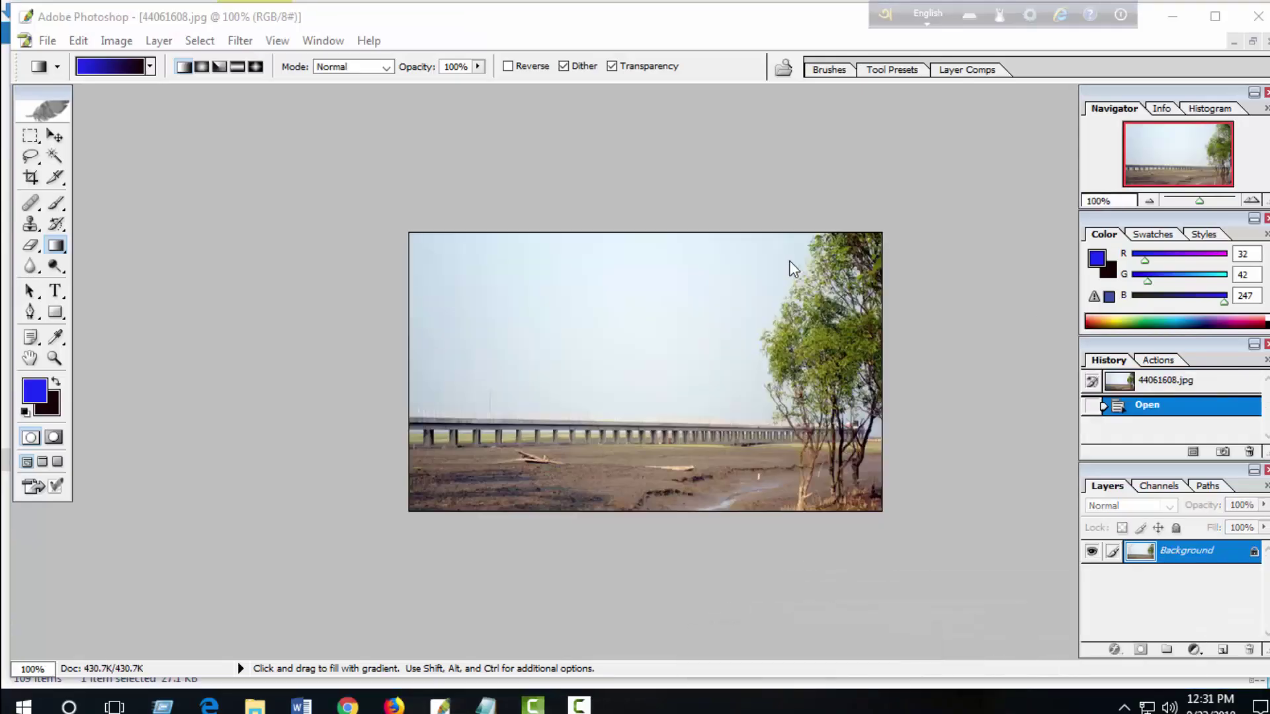
{"action": "left_click", "coordinate": [1252, 41]}
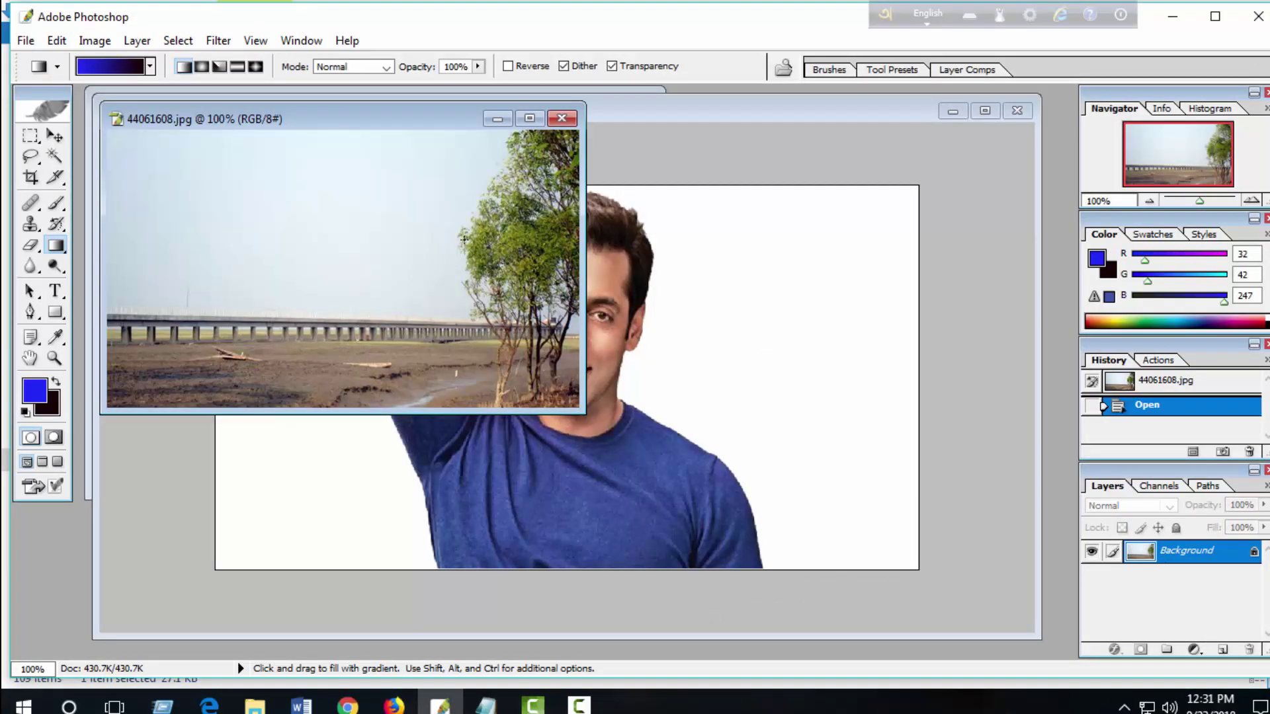
{"action": "left_click", "coordinate": [55, 136]}
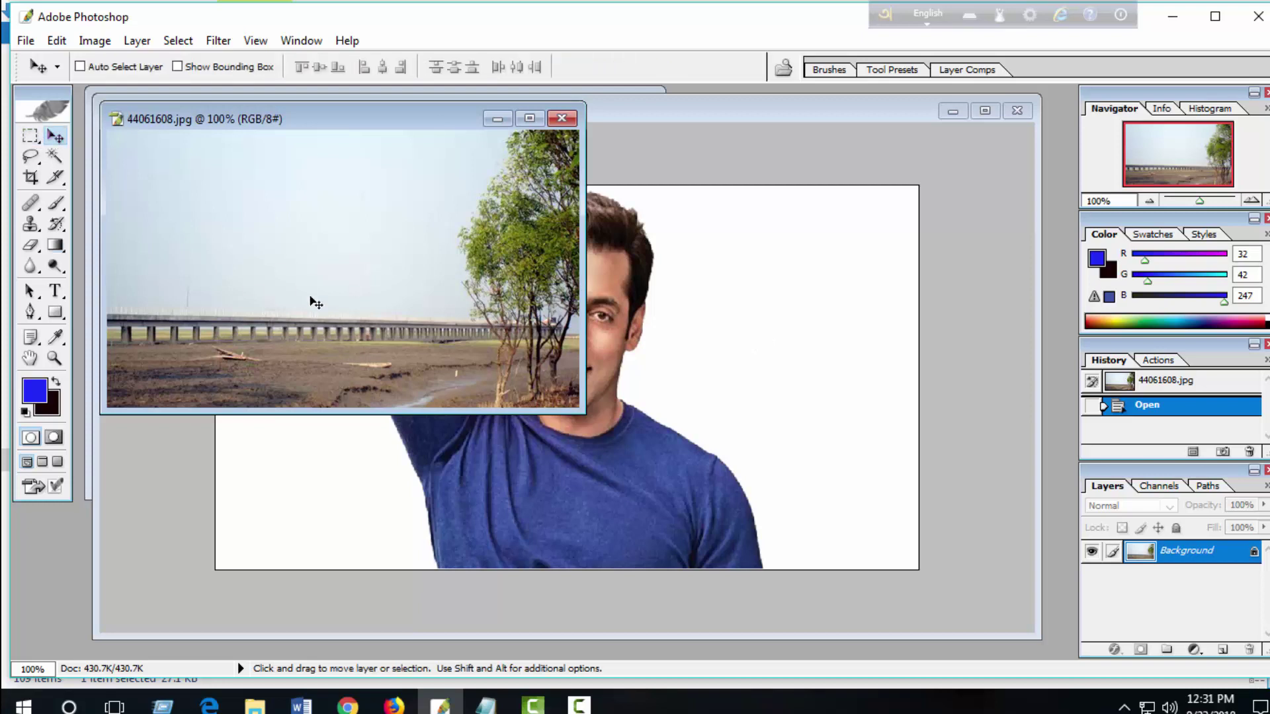
{"action": "left_click_drag", "start_coordinate": [306, 285], "coordinate": [636, 362]}
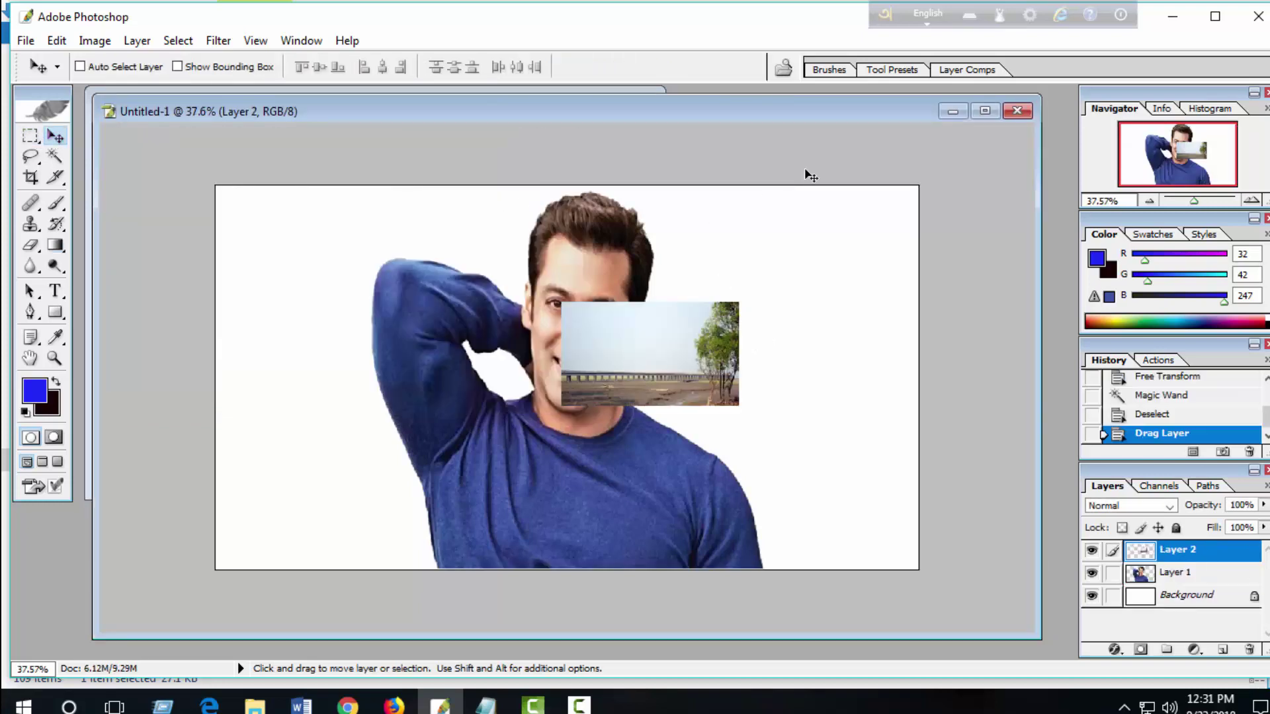
{"action": "left_click", "coordinate": [985, 111]}
{"action": "left_click_drag", "start_coordinate": [707, 340], "coordinate": [629, 348]}
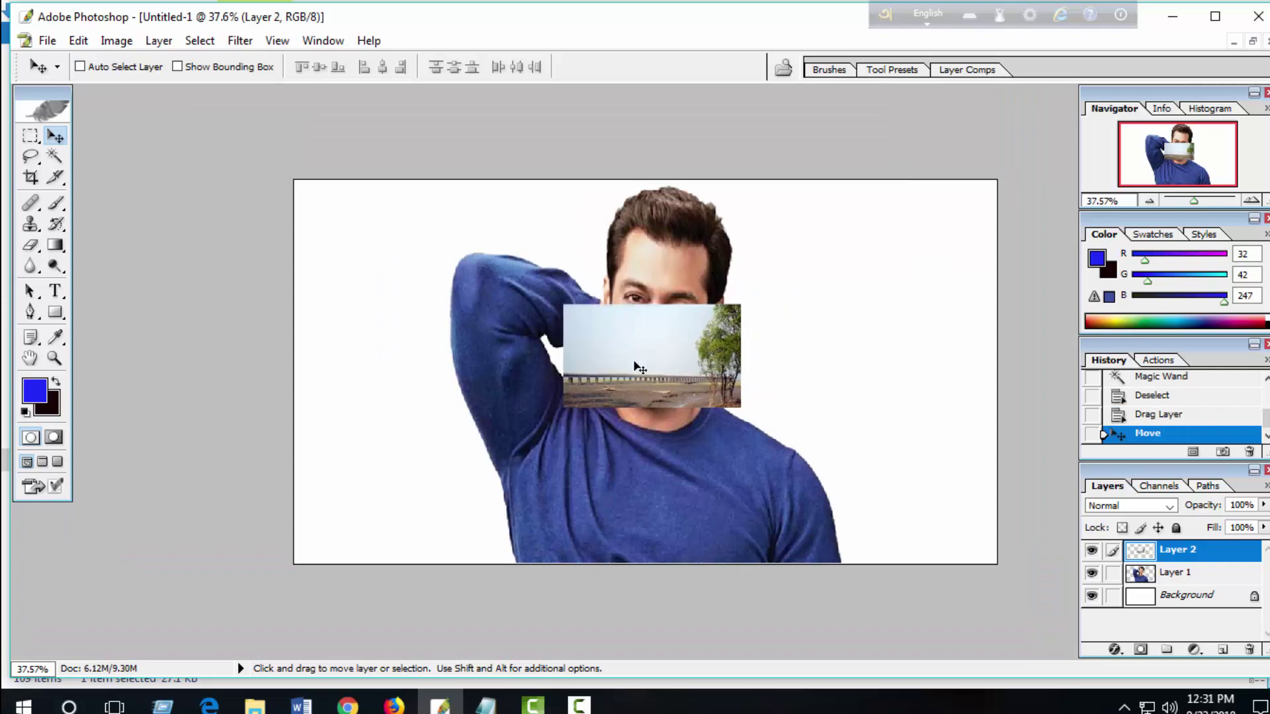
Step: Scale the landscape to about 403% and send it behind the man's layer
{"action": "key", "text": "ctrl+t"}
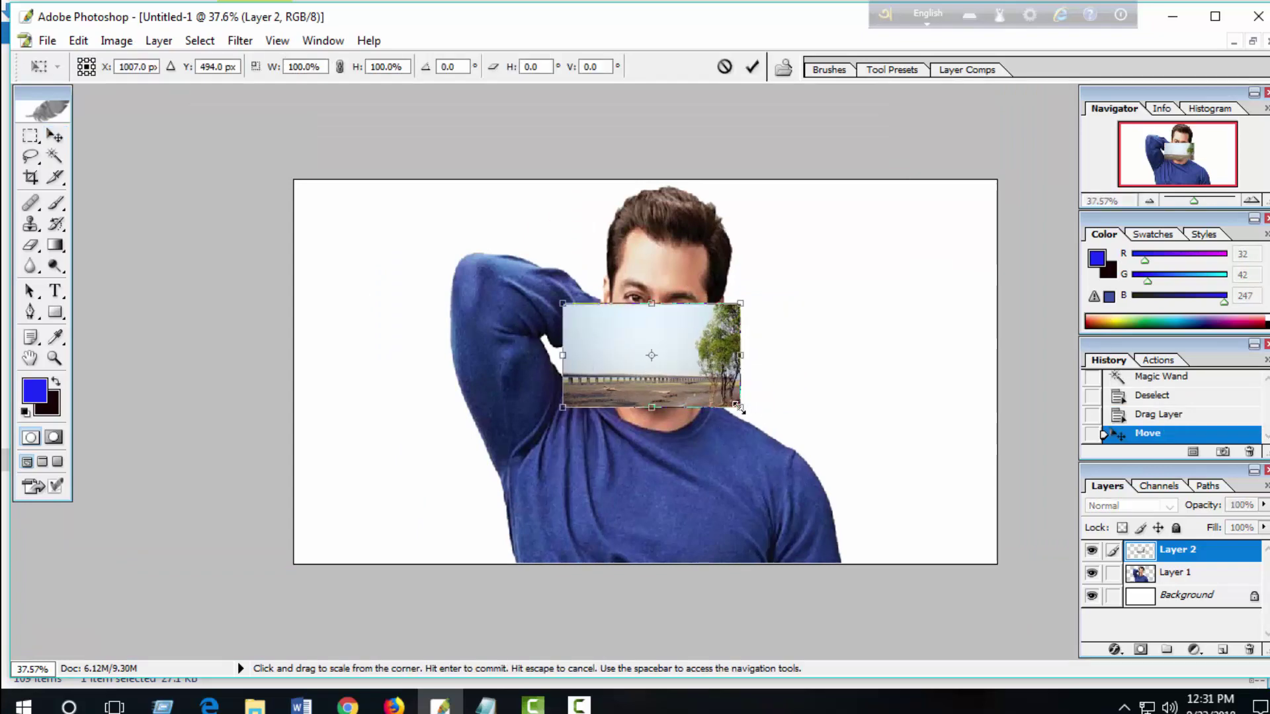
{"action": "mouse_move", "coordinate": [739, 408]}
{"action": "left_mouse_down"}
{"action": "mouse_move", "coordinate": [953, 528]}
{"action": "mouse_move", "coordinate": [1028, 534]}
{"action": "left_mouse_up"}
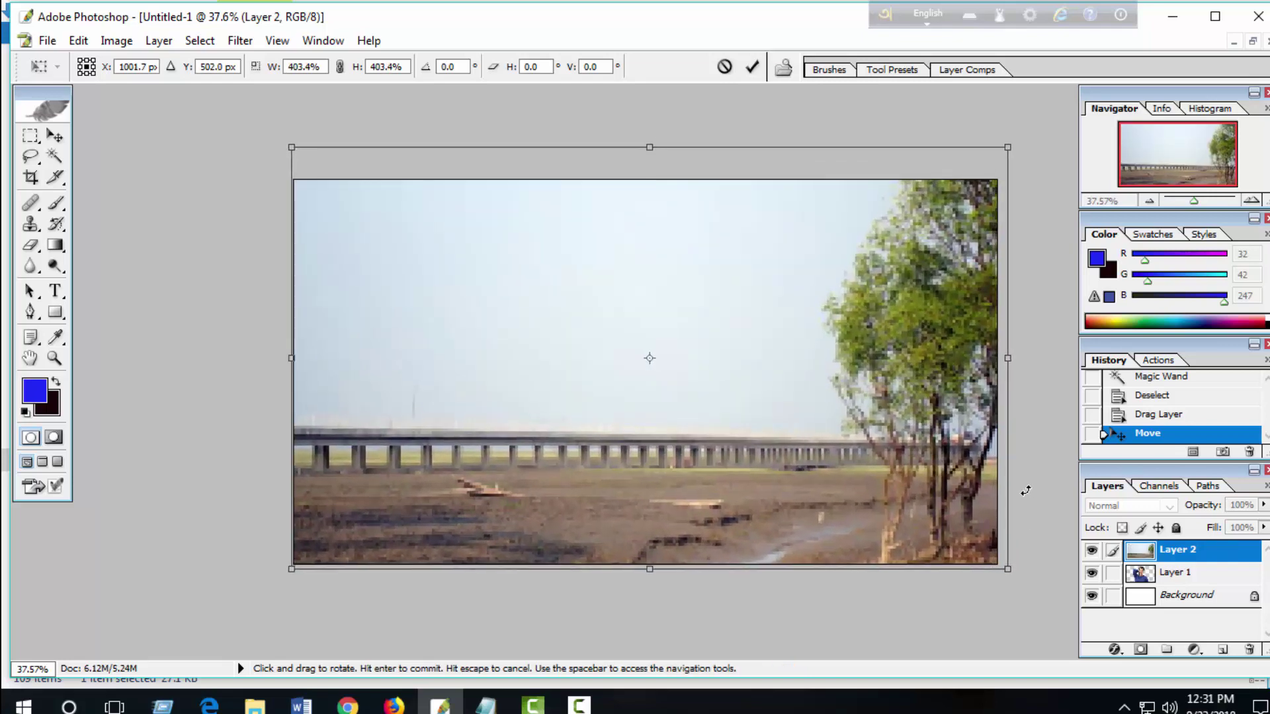
{"action": "key", "text": "Return"}
{"action": "key", "text": "ctrl+shift+bracketleft"}
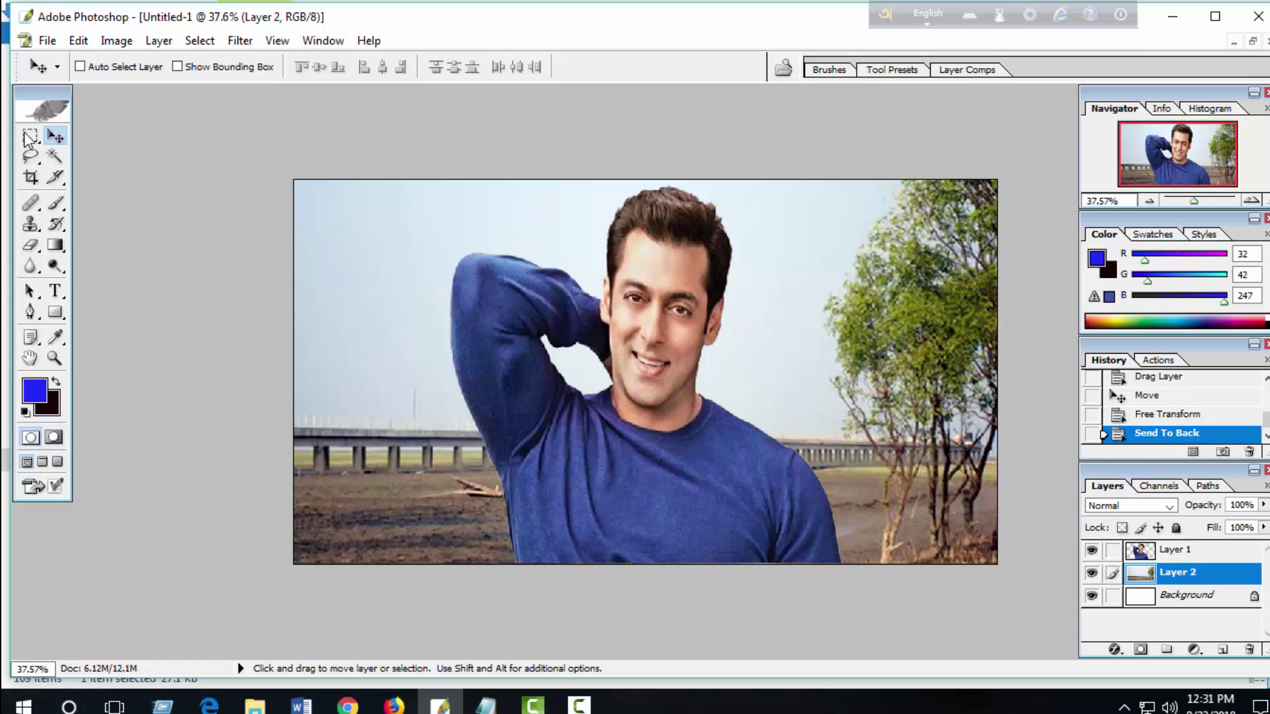
Step: Move the landscape layer left and down so the bridge and tree frame the man
{"action": "left_click_drag", "start_coordinate": [637, 432], "coordinate": [629, 438]}
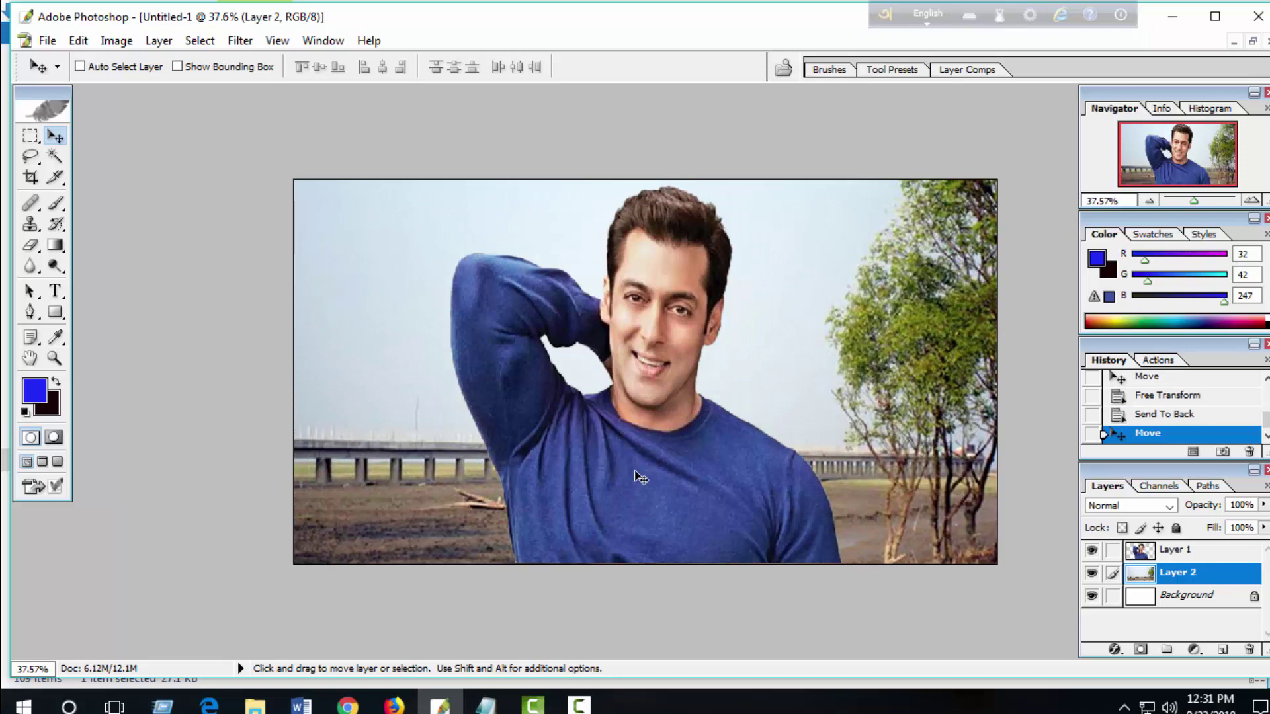
{"action": "left_click", "coordinate": [30, 138]}
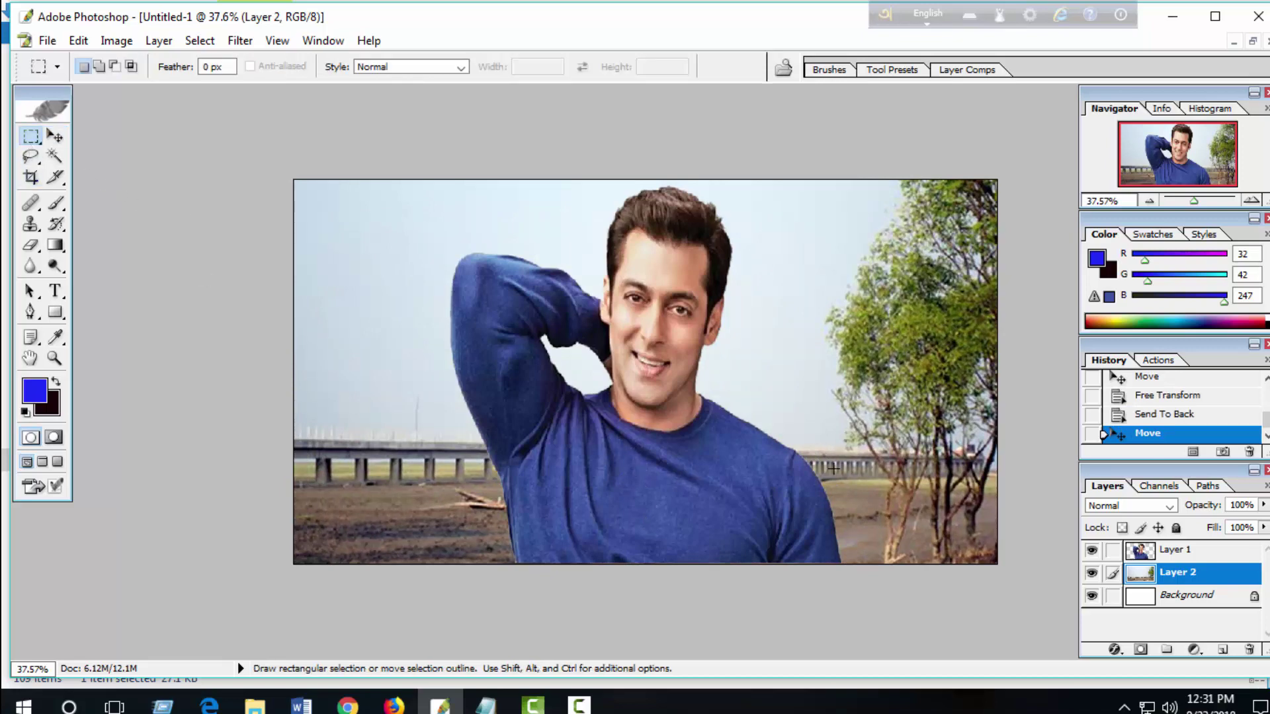
{"action": "left_click", "coordinate": [55, 136]}
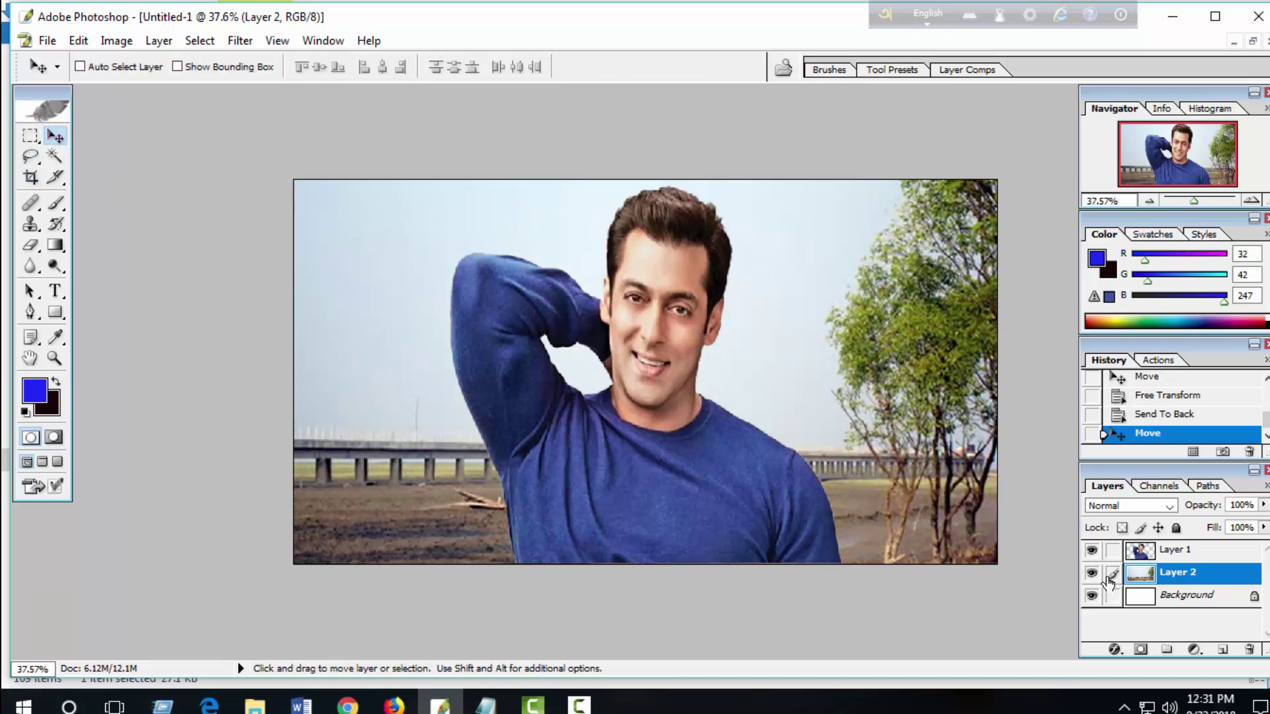
{"action": "left_click", "coordinate": [1169, 559]}
{"action": "left_click", "coordinate": [1165, 580]}
{"action": "mouse_move", "coordinate": [664, 395]}
{"action": "left_mouse_down"}
{"action": "mouse_move", "coordinate": [661, 454]}
{"action": "mouse_move", "coordinate": [653, 438]}
{"action": "left_mouse_up"}
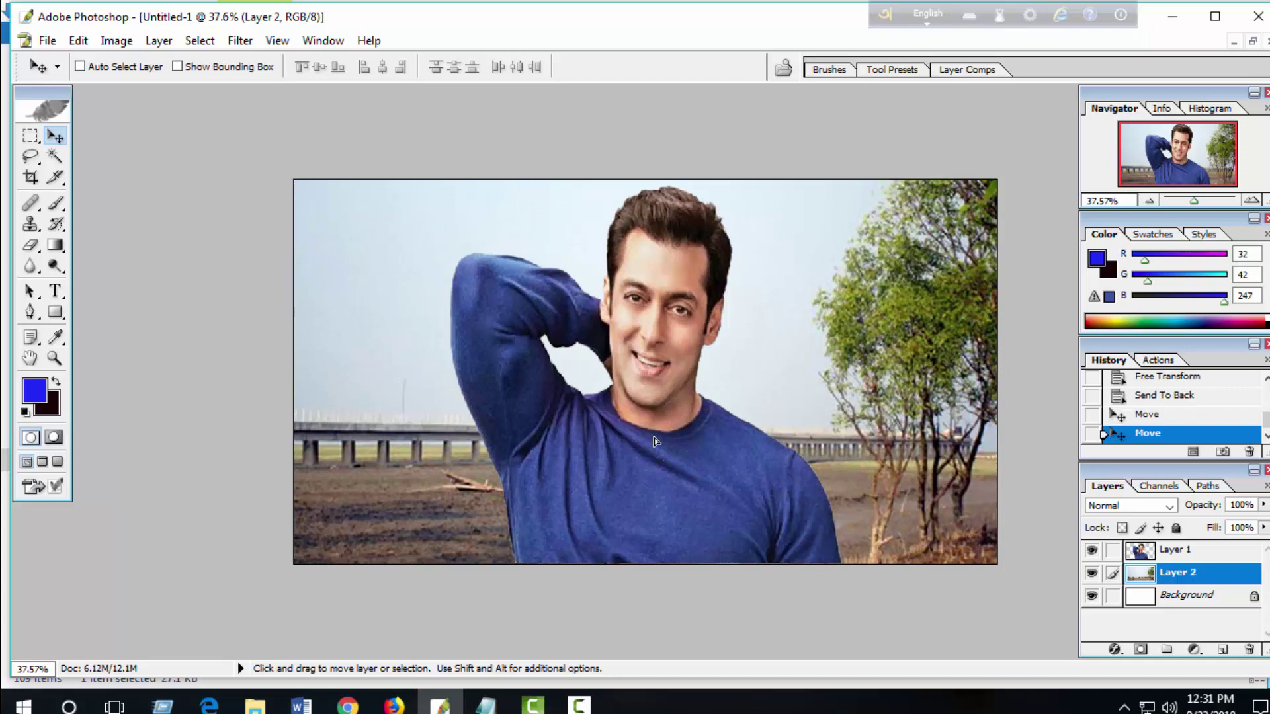
{"action": "left_click", "coordinate": [579, 704]}
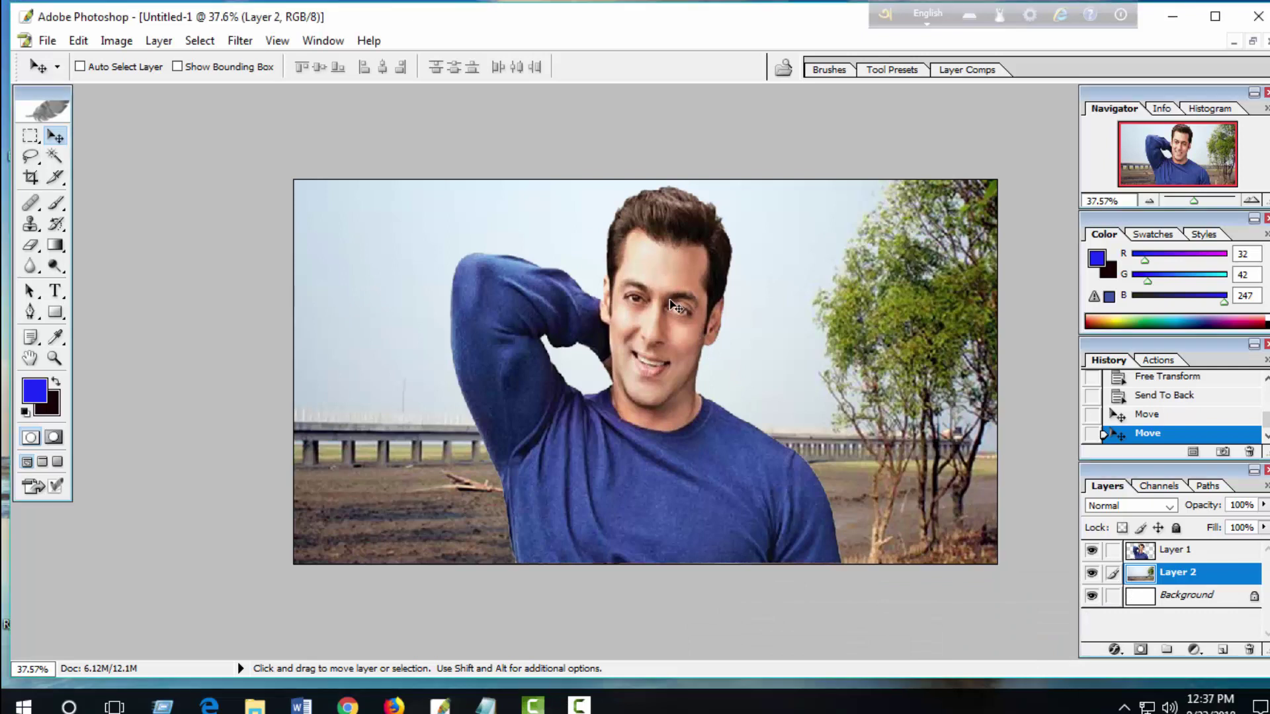
Step: Set Levels on the man's layer to RGB input 5 / 0.97 / 250
{"action": "left_click", "coordinate": [1167, 550]}
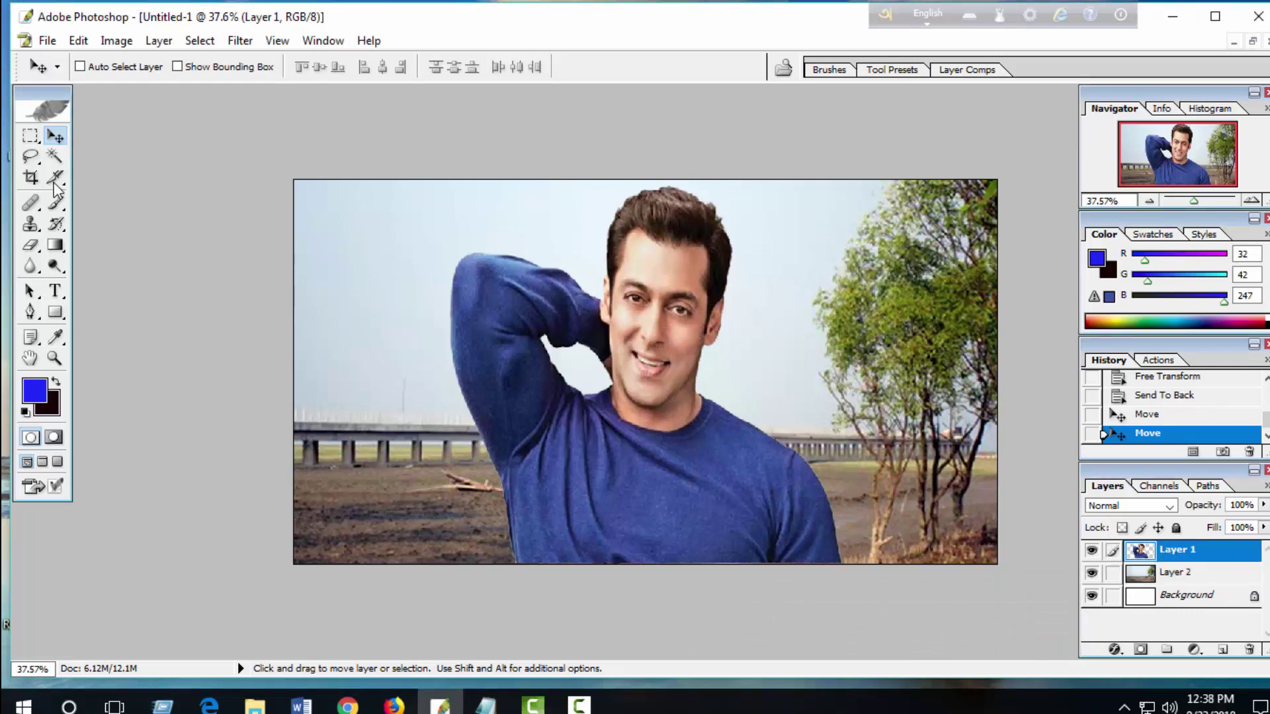
{"action": "key", "text": "i"}
{"action": "key", "text": "ctrl+l"}
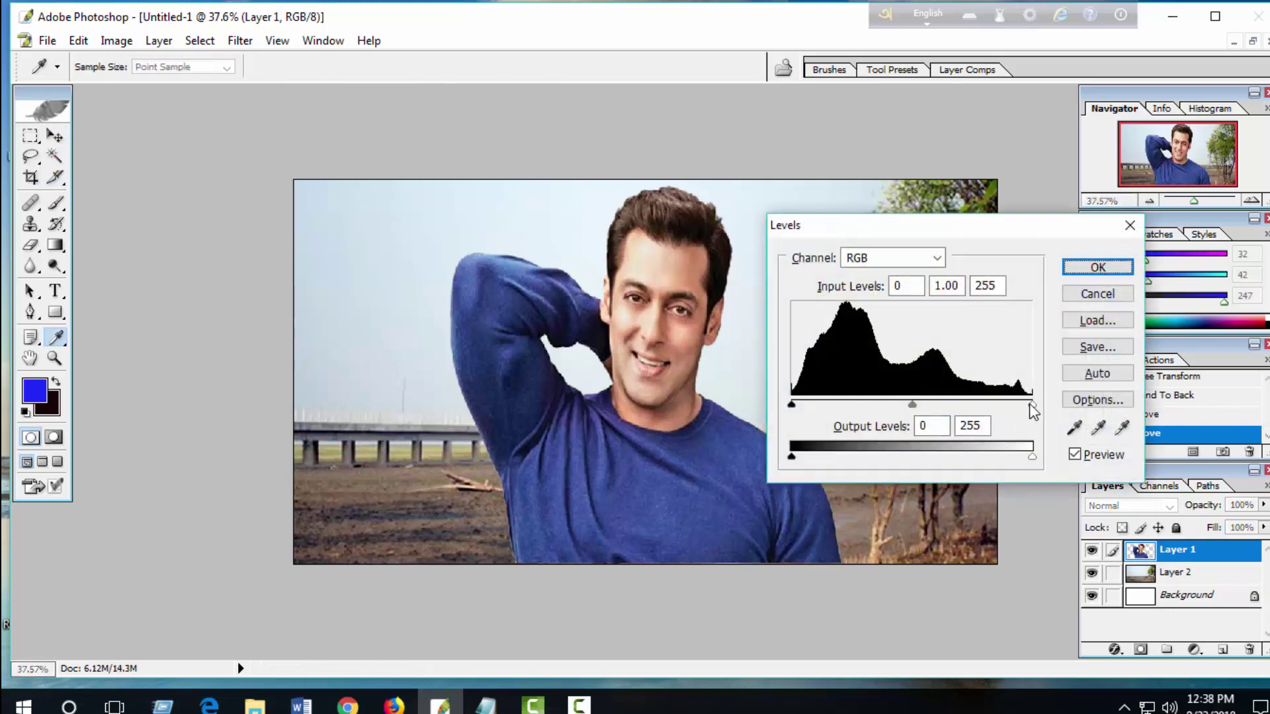
{"action": "left_click_drag", "start_coordinate": [1031, 404], "coordinate": [1011, 402]}
{"action": "mouse_move", "coordinate": [910, 402]}
{"action": "left_mouse_down"}
{"action": "mouse_move", "coordinate": [890, 406]}
{"action": "mouse_move", "coordinate": [912, 402]}
{"action": "left_mouse_up"}
{"action": "left_click_drag", "start_coordinate": [792, 404], "coordinate": [798, 405]}
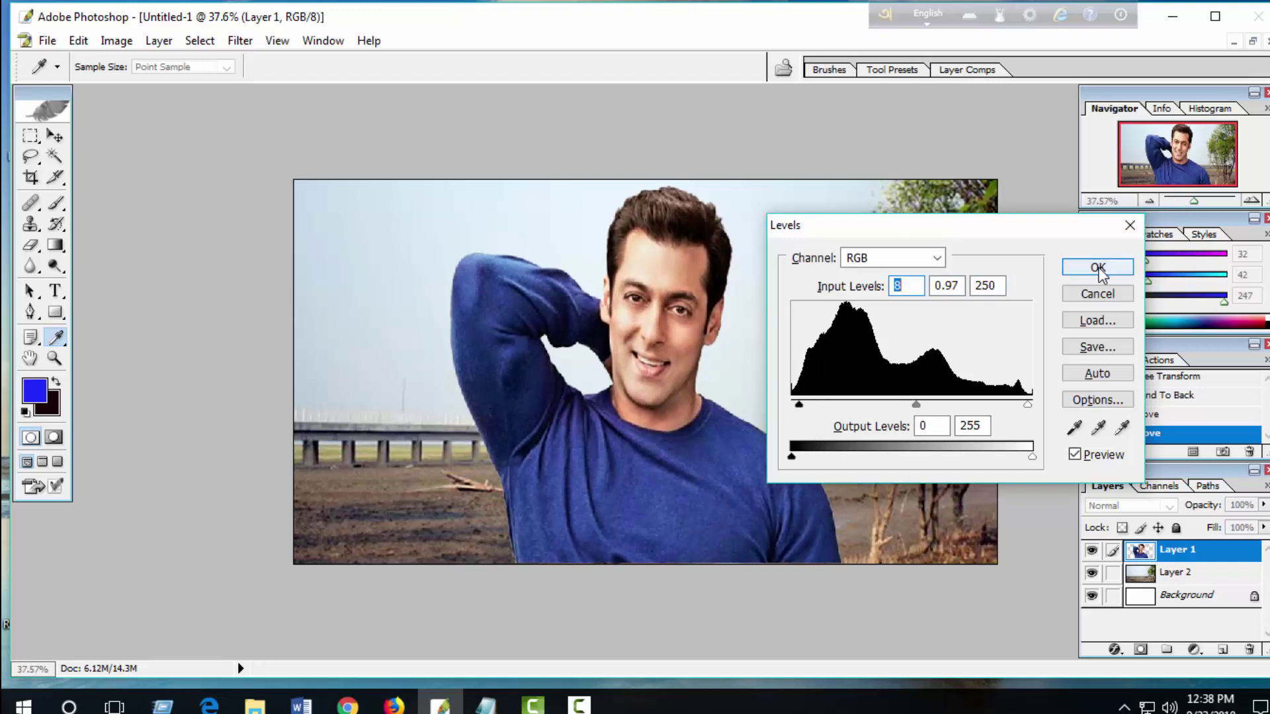
Step: Raise the Red channel midtone slider and apply the Levels adjustment
{"action": "left_click", "coordinate": [937, 263]}
{"action": "left_click", "coordinate": [912, 291]}
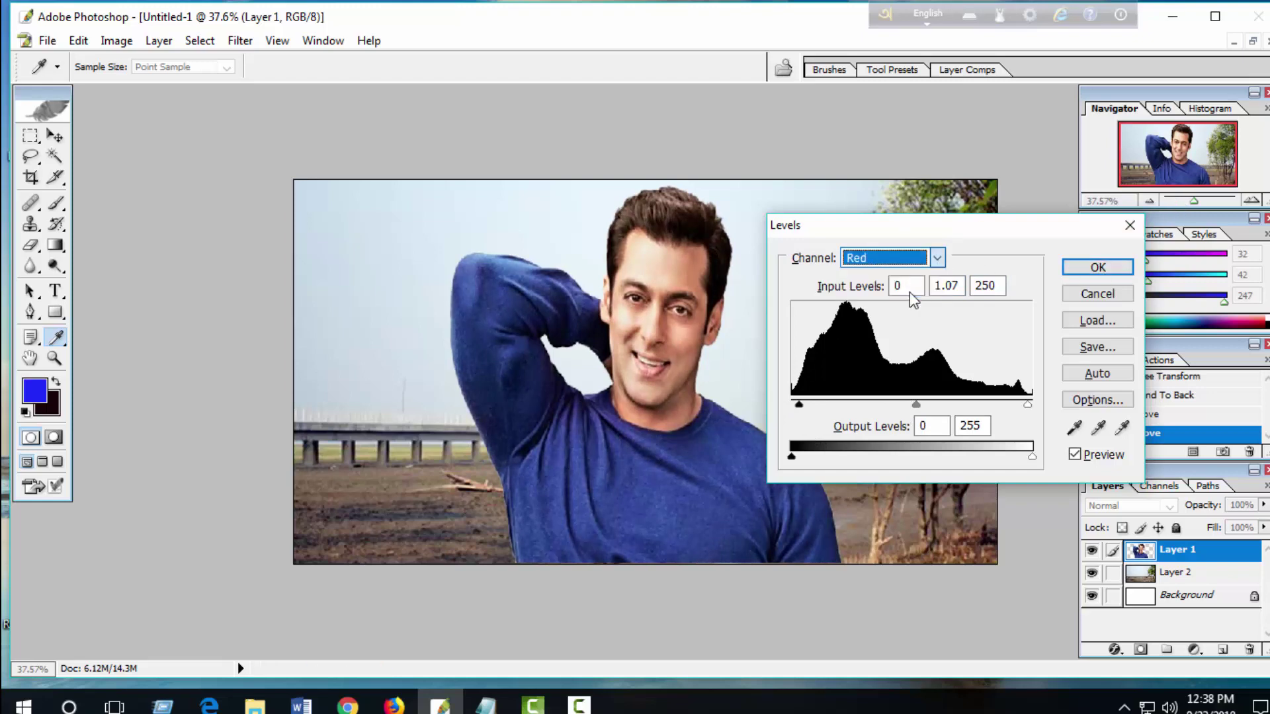
{"action": "left_click_drag", "start_coordinate": [911, 405], "coordinate": [950, 403]}
{"action": "left_click", "coordinate": [1097, 267]}
{"action": "key", "text": "v"}
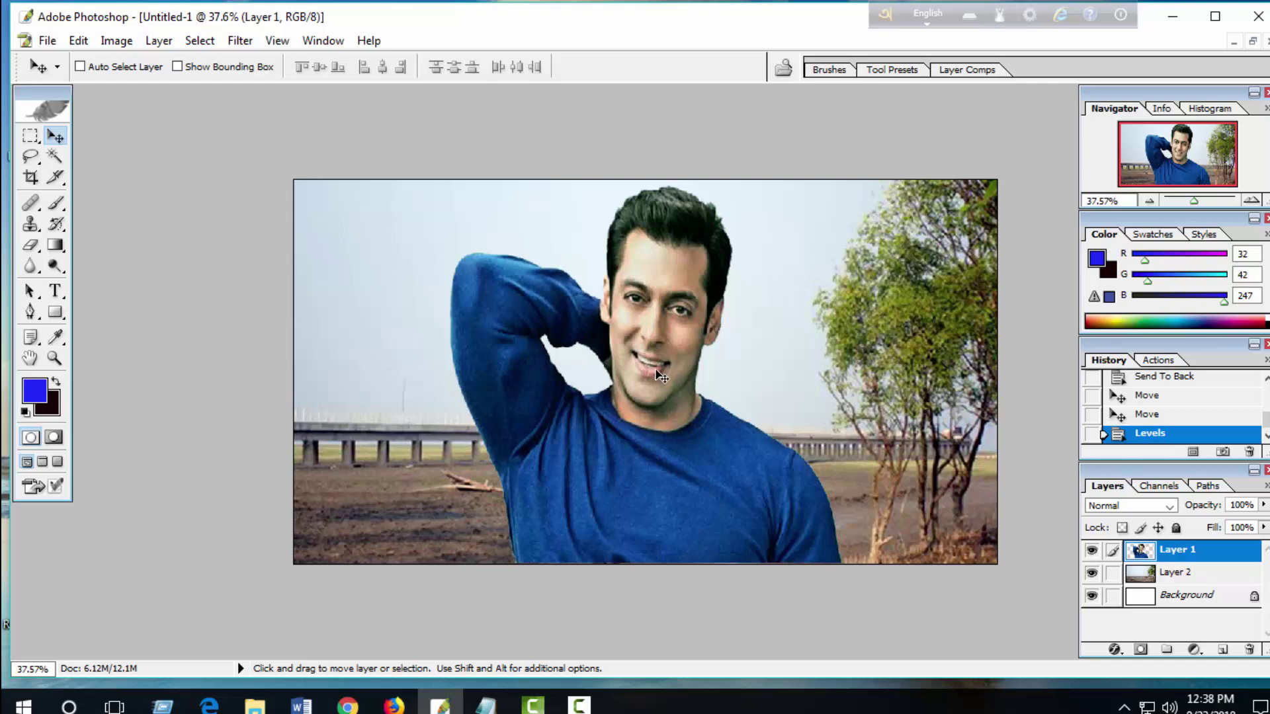
Step: Apply Brightness/Contrast to the man's layer with brightness -13 and contrast -12
{"action": "left_click", "coordinate": [117, 40]}
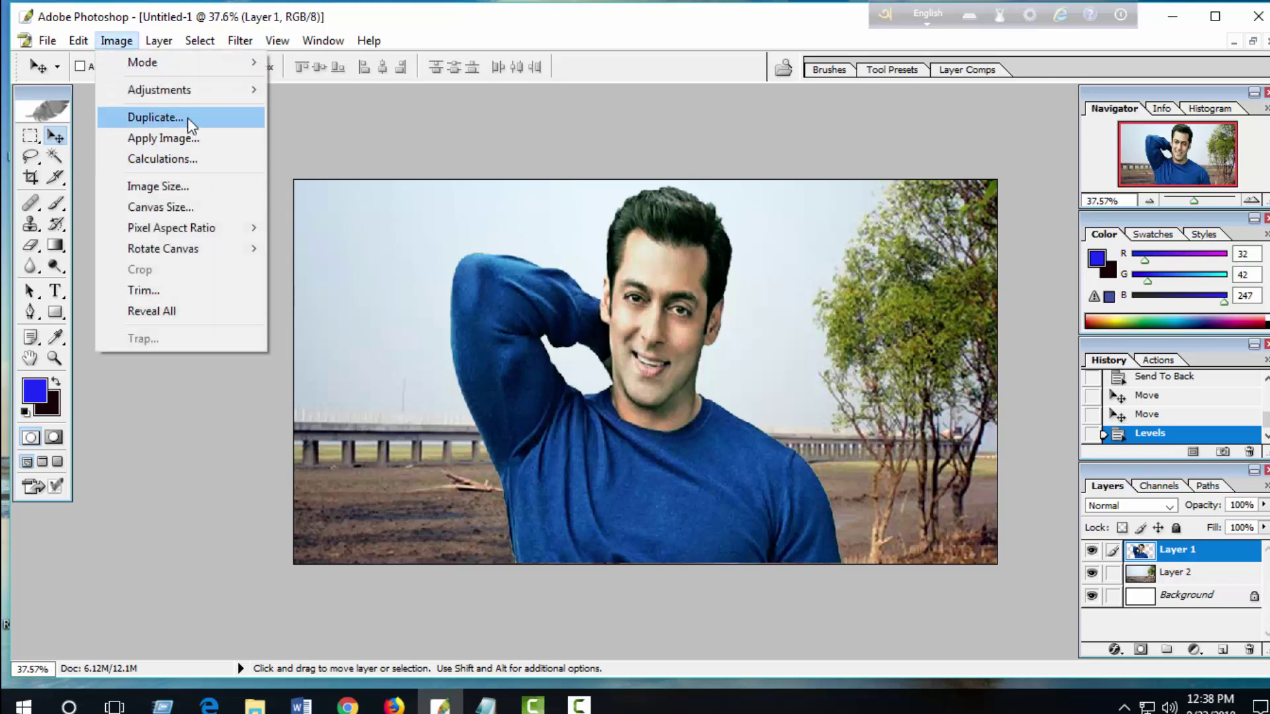
{"action": "mouse_move", "coordinate": [159, 89]}
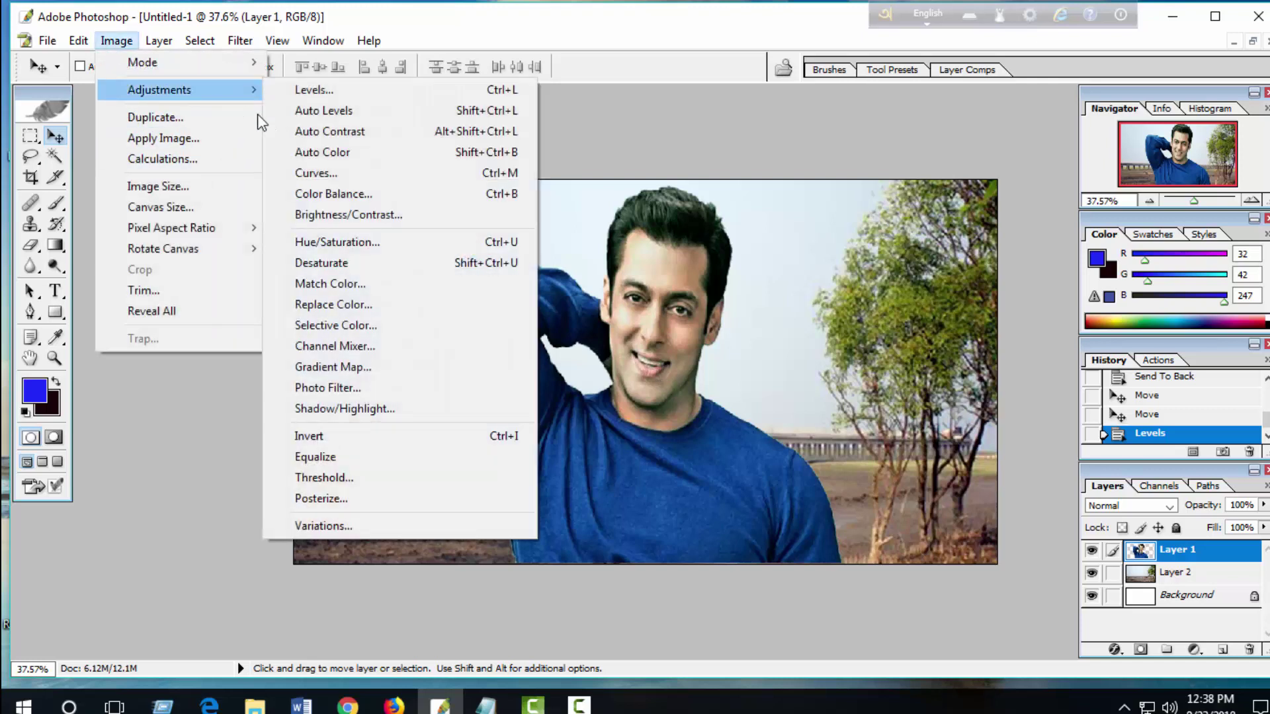
{"action": "left_click", "coordinate": [359, 208]}
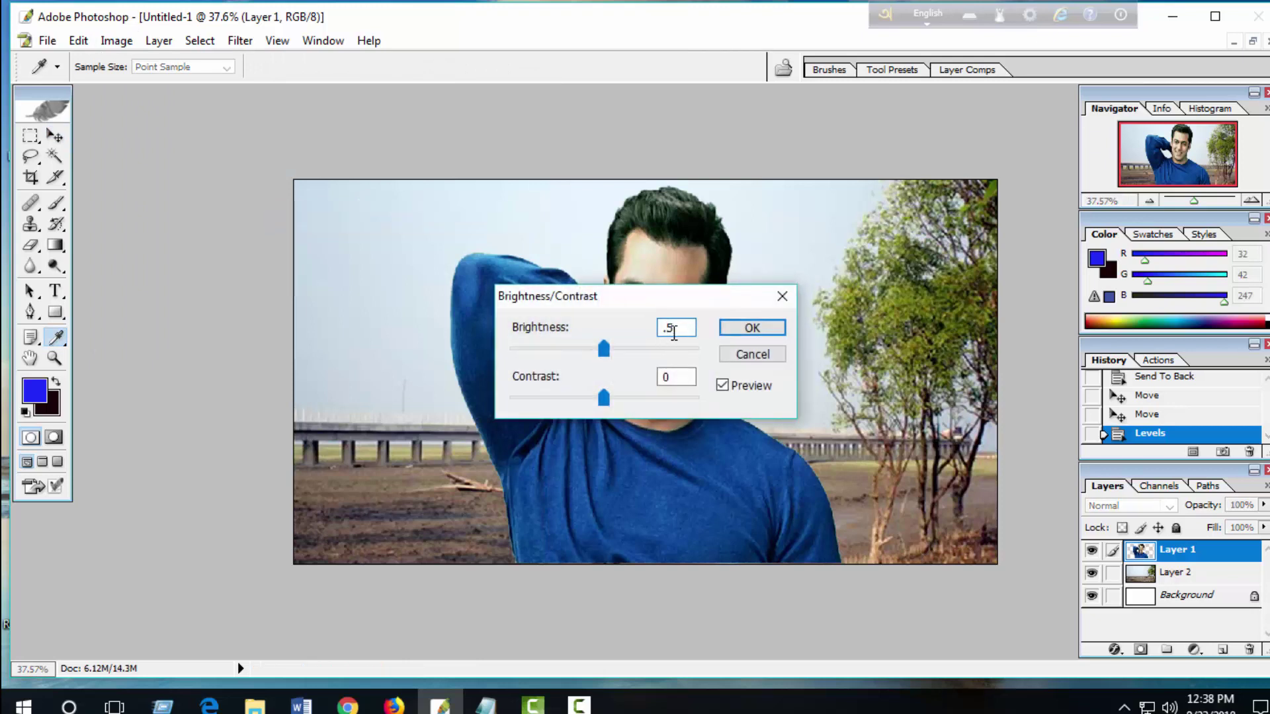
{"action": "key", "text": "Return"}
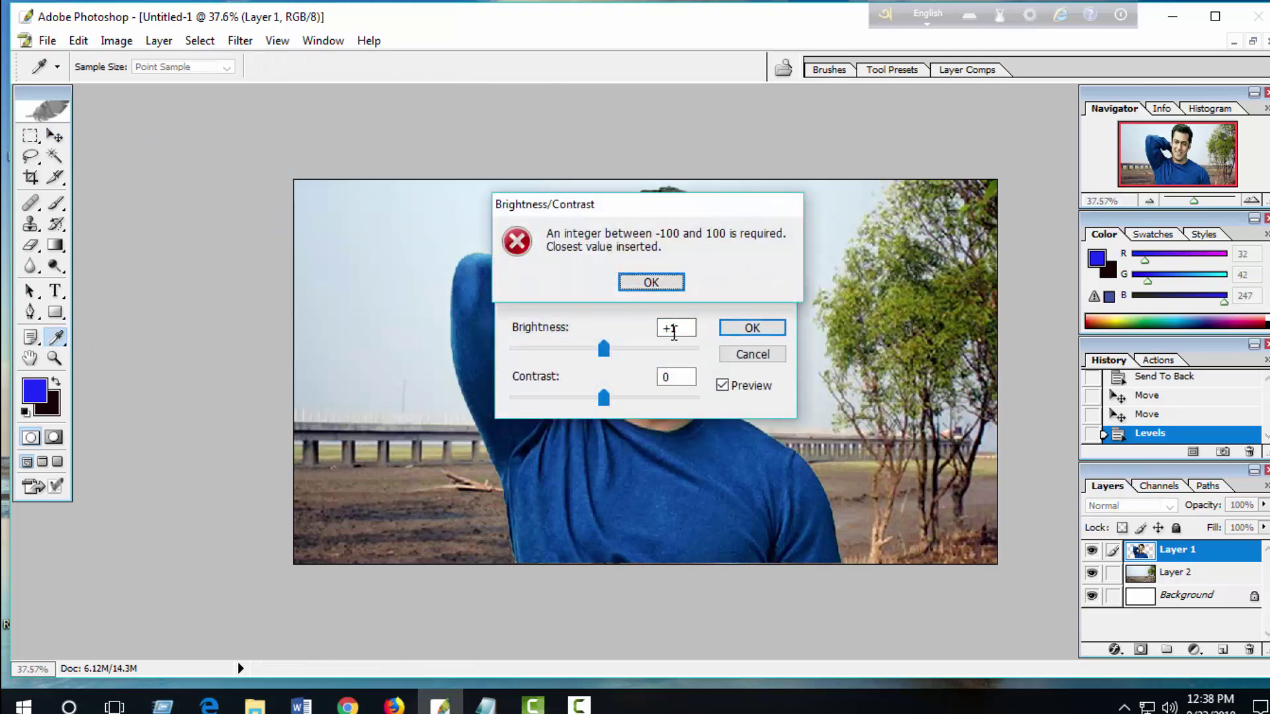
{"action": "left_click", "coordinate": [657, 281]}
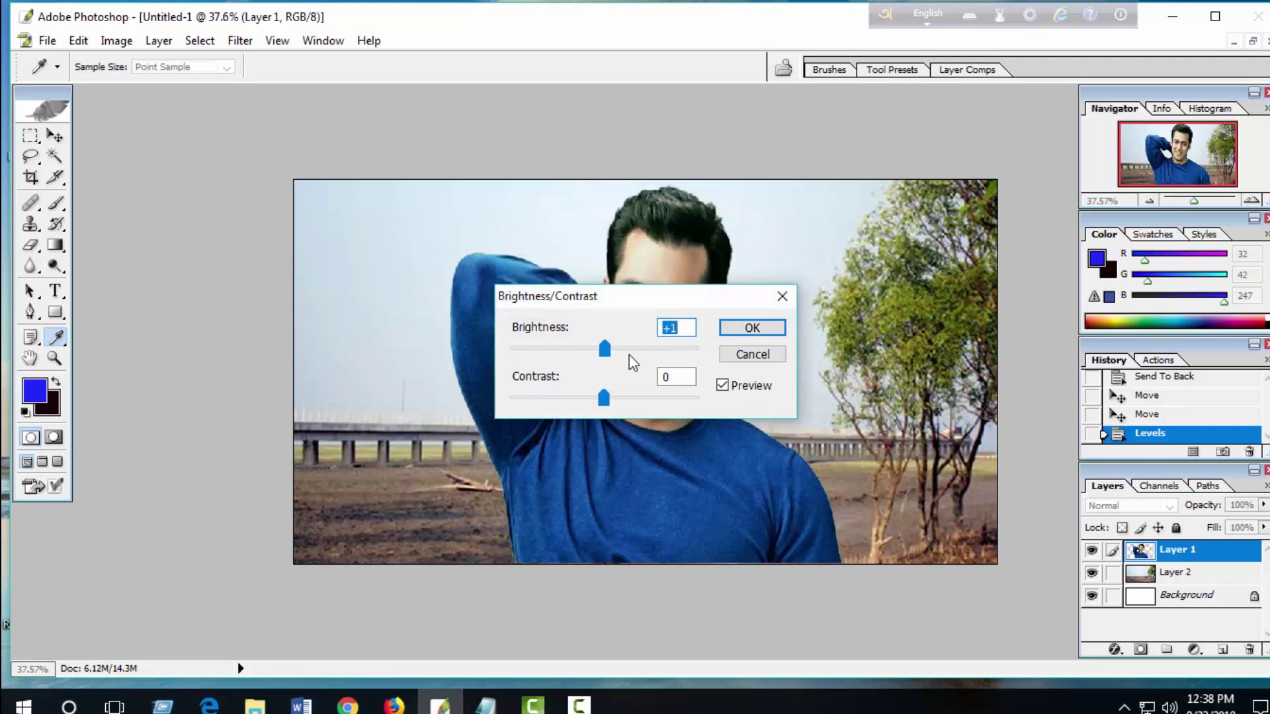
{"action": "left_click_drag", "start_coordinate": [606, 344], "coordinate": [591, 351]}
{"action": "left_click_drag", "start_coordinate": [603, 398], "coordinate": [593, 401]}
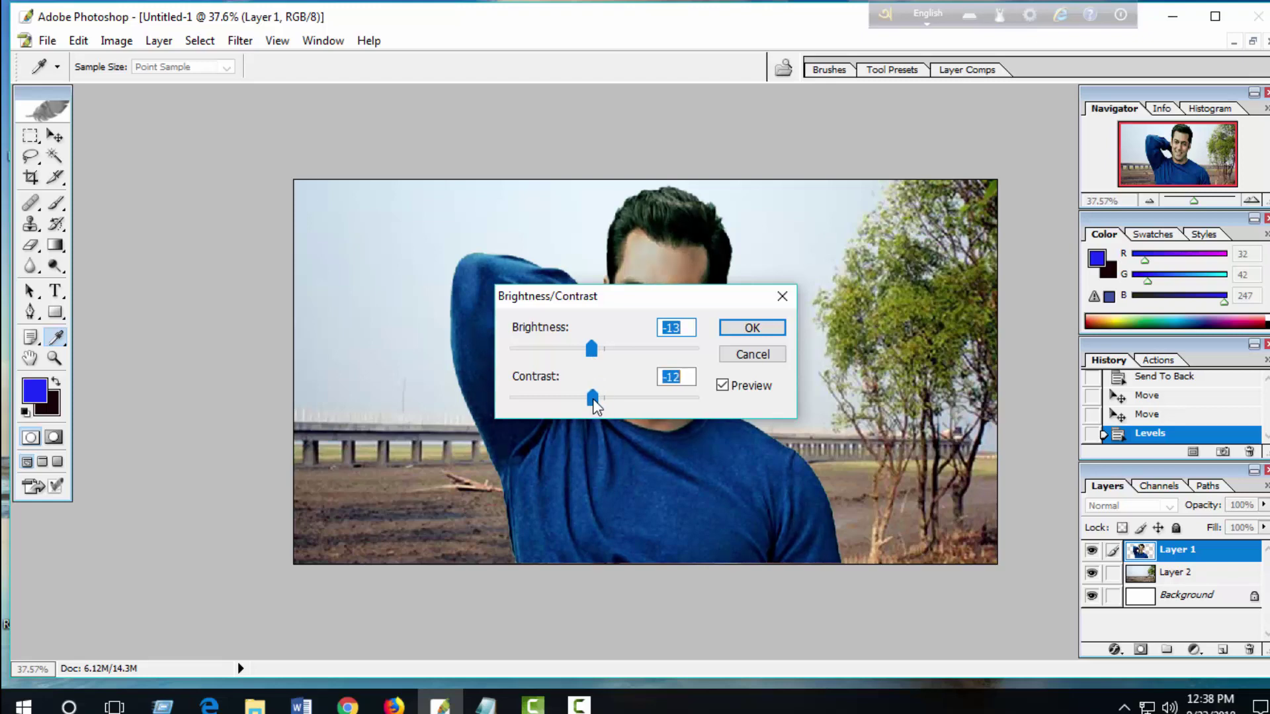
{"action": "left_click", "coordinate": [752, 328]}
{"action": "key", "text": "v"}
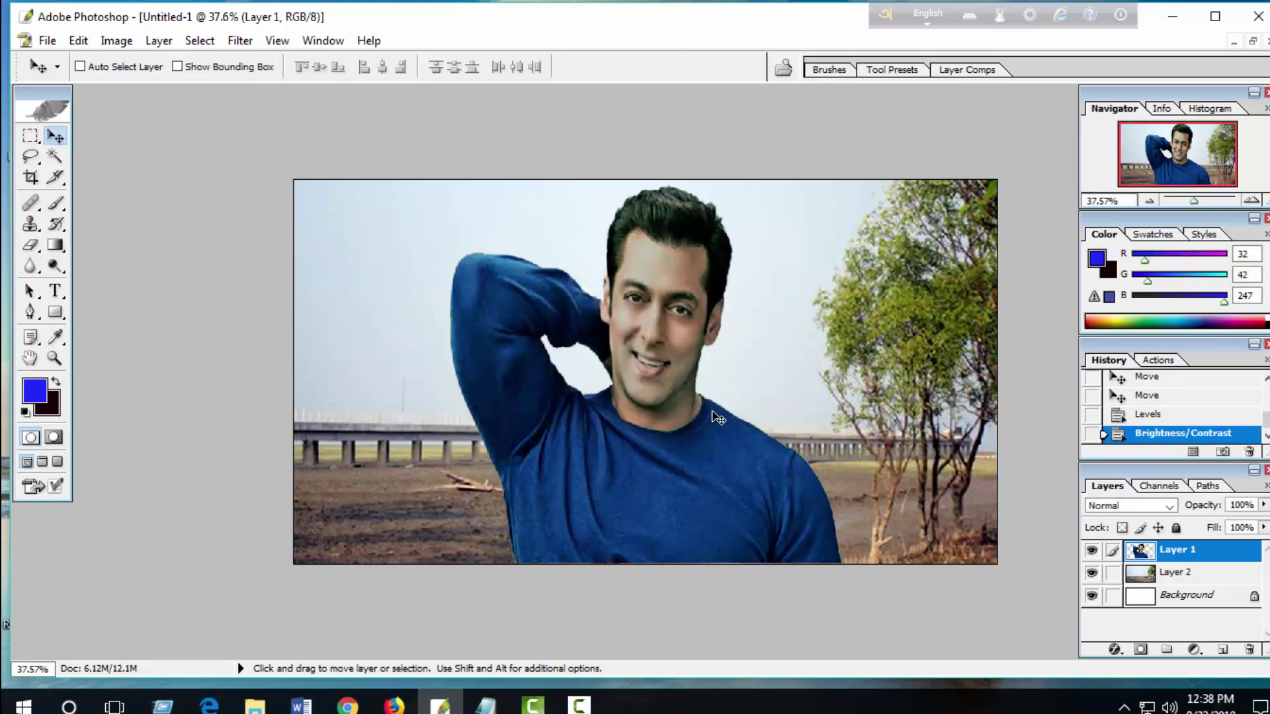
Step: Clip Layer 1 to the landscape layer with Ctrl+G, cancelling the accidental quit prompt
{"action": "scroll", "coordinate": [691, 415], "scroll_direction": "up", "scroll_amount": 3}
{"action": "scroll", "coordinate": [691, 415], "scroll_direction": "up", "scroll_amount": 1}
{"action": "scroll", "coordinate": [689, 416], "scroll_direction": "down", "scroll_amount": 2}
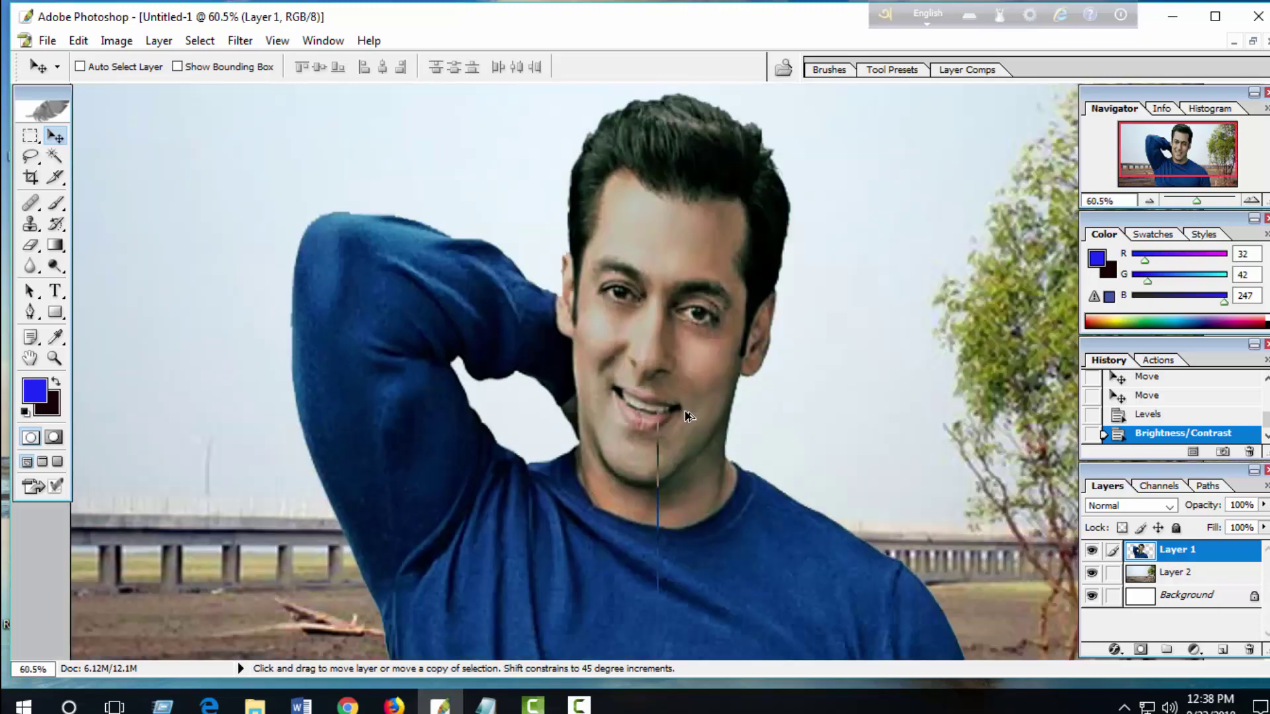
{"action": "scroll", "coordinate": [689, 415], "scroll_direction": "down", "scroll_amount": 5}
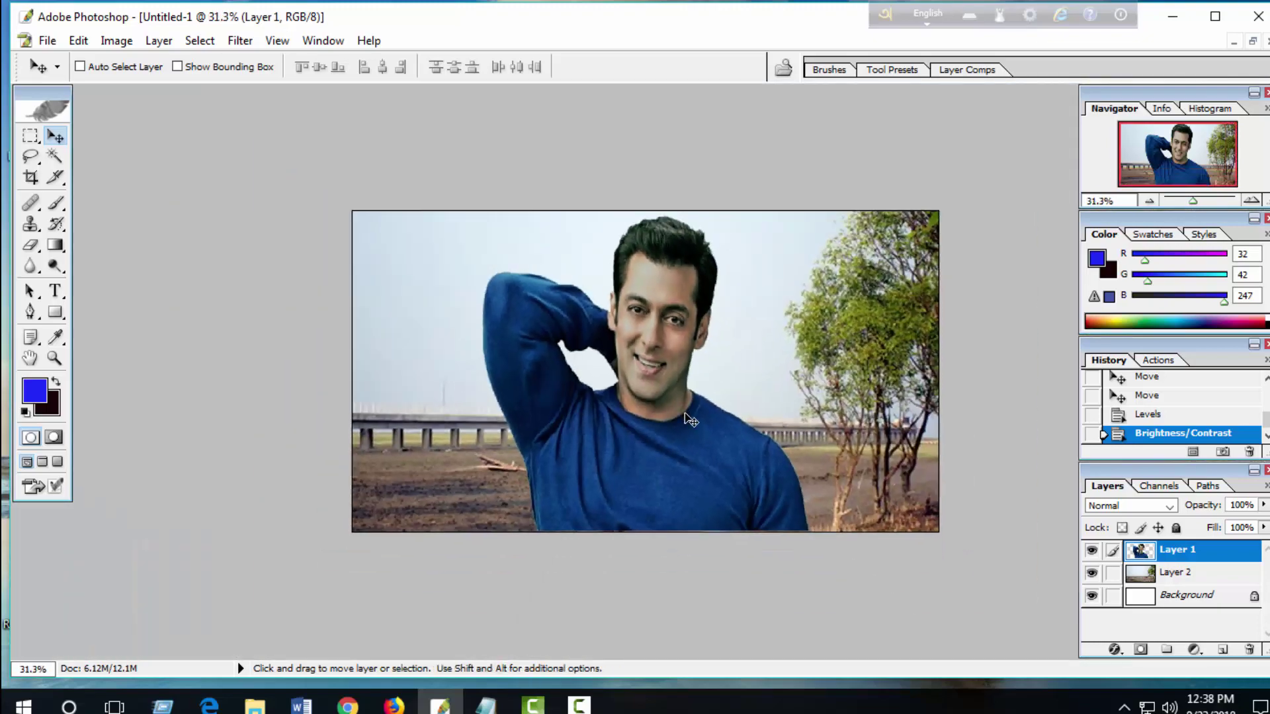
{"action": "key", "text": "ctrl+g"}
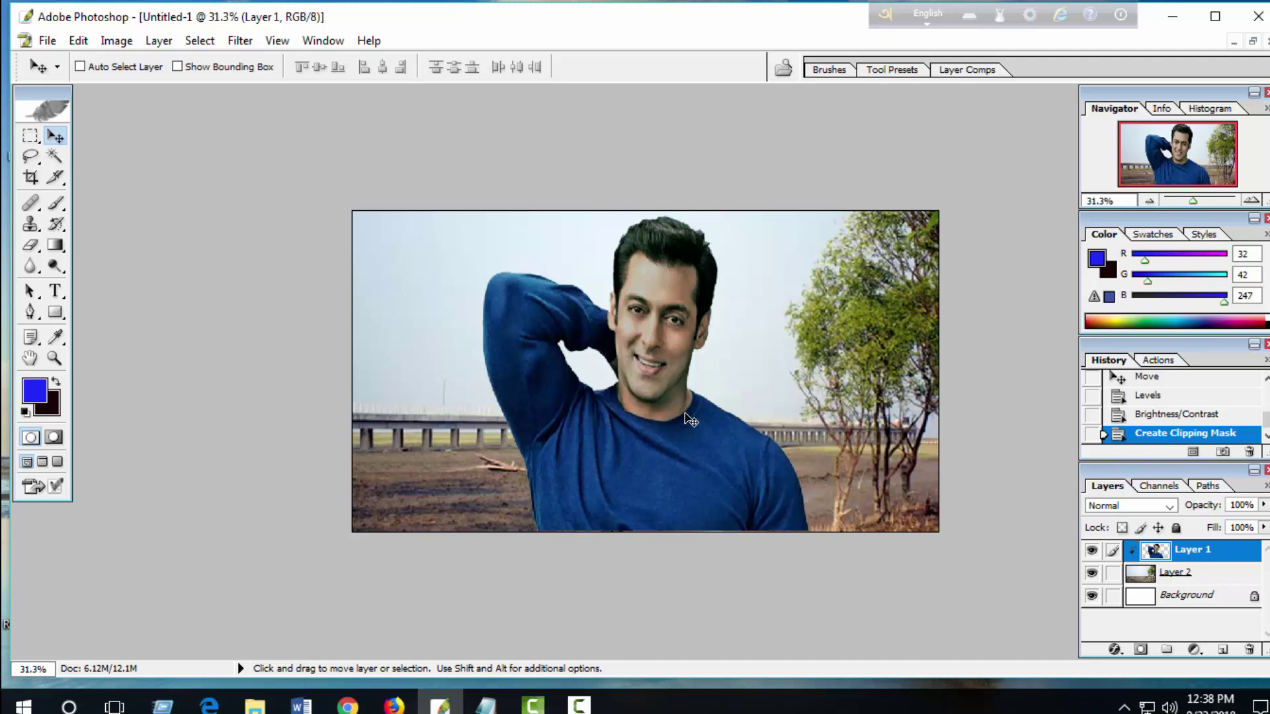
{"action": "key", "text": "ctrl+q"}
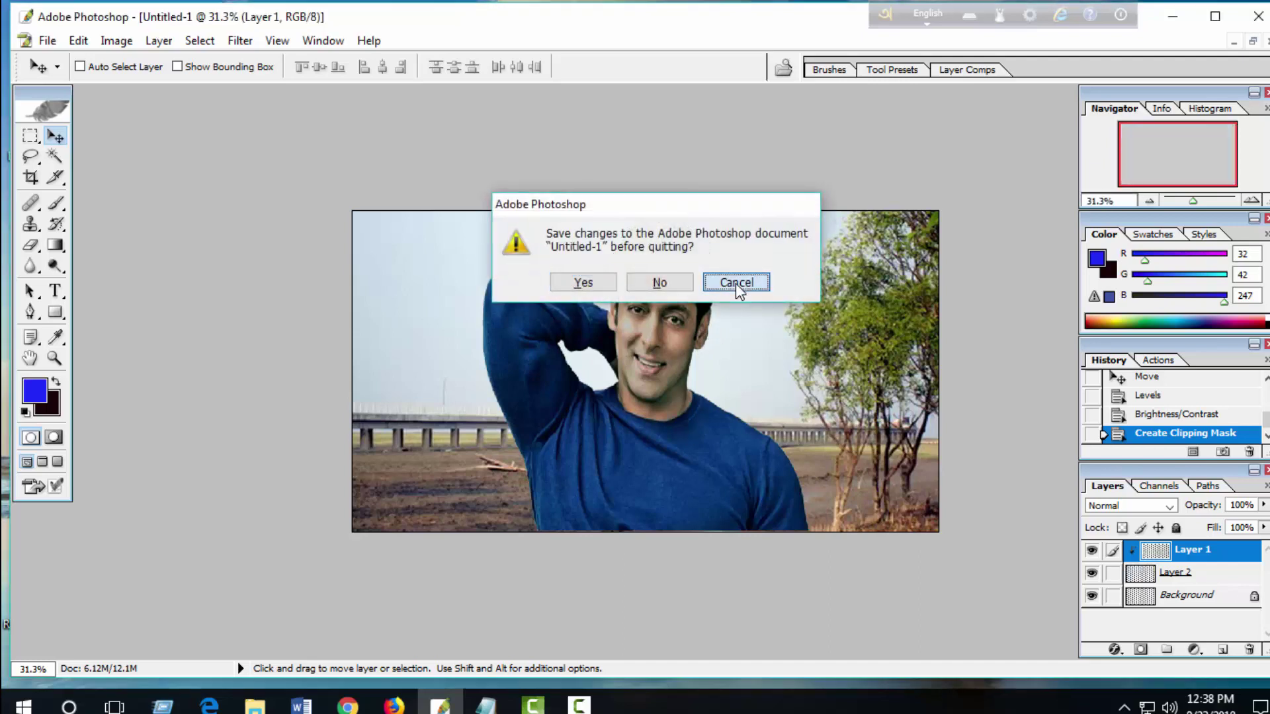
{"action": "left_click", "coordinate": [736, 283]}
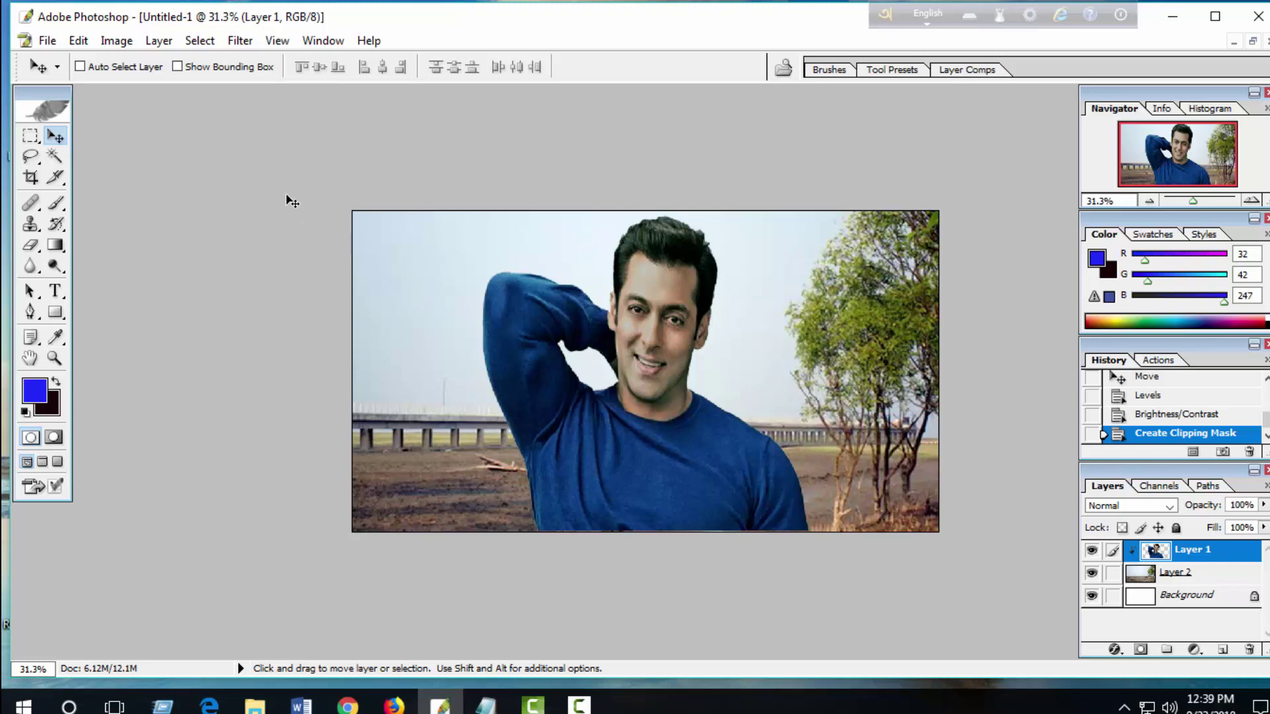
Step: Move the man to the canvas's right side beside the trees, then select the landscape layer
{"action": "left_click_drag", "start_coordinate": [328, 213], "coordinate": [286, 196]}
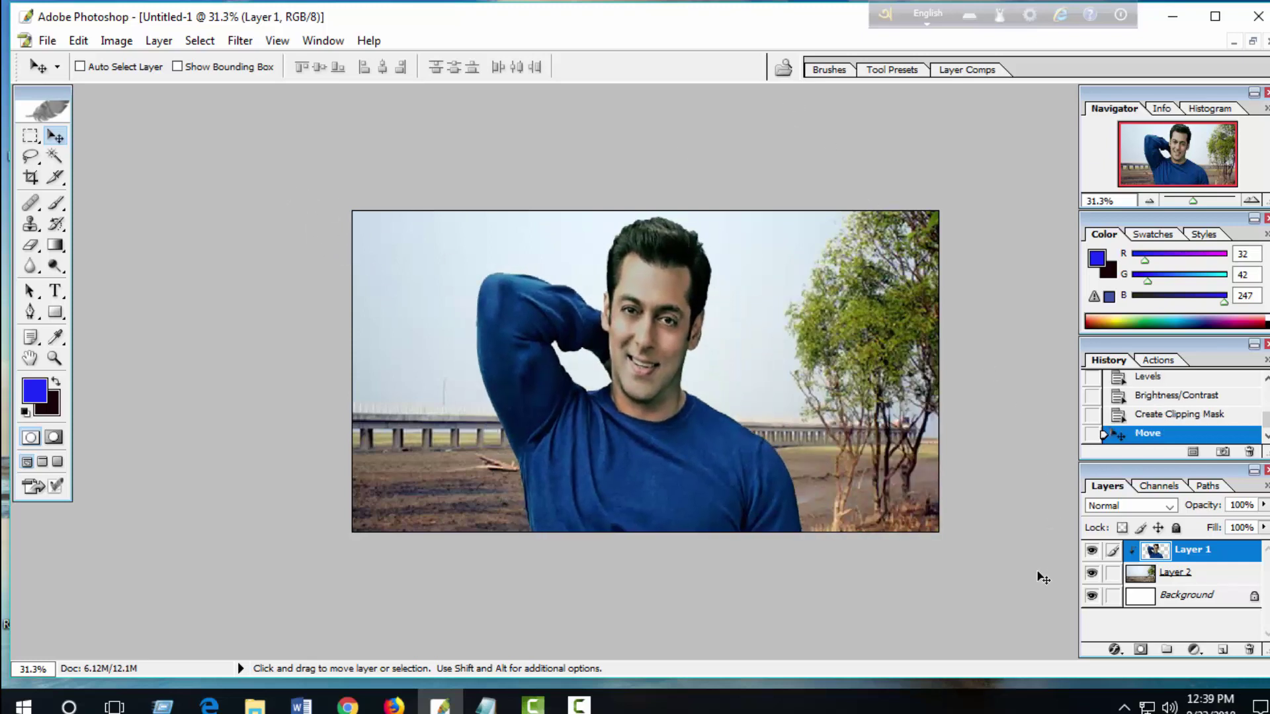
{"action": "left_click_drag", "start_coordinate": [656, 397], "coordinate": [782, 398]}
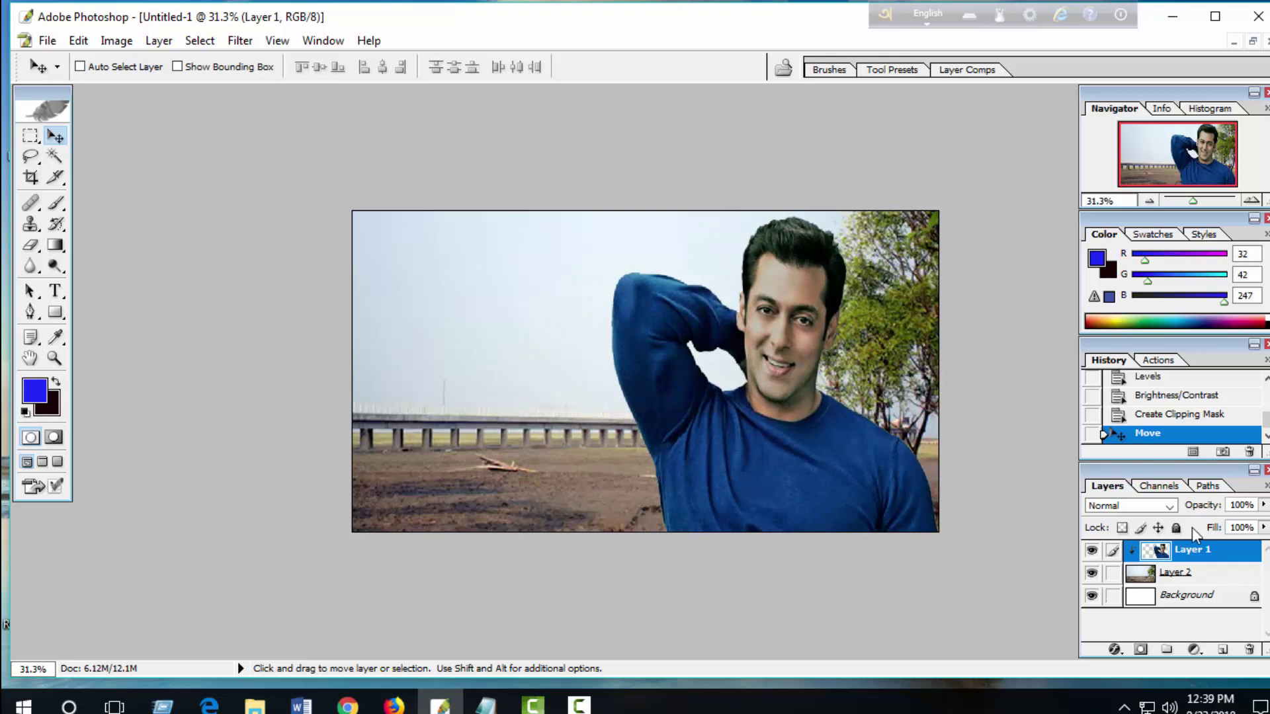
{"action": "left_click", "coordinate": [1176, 573]}
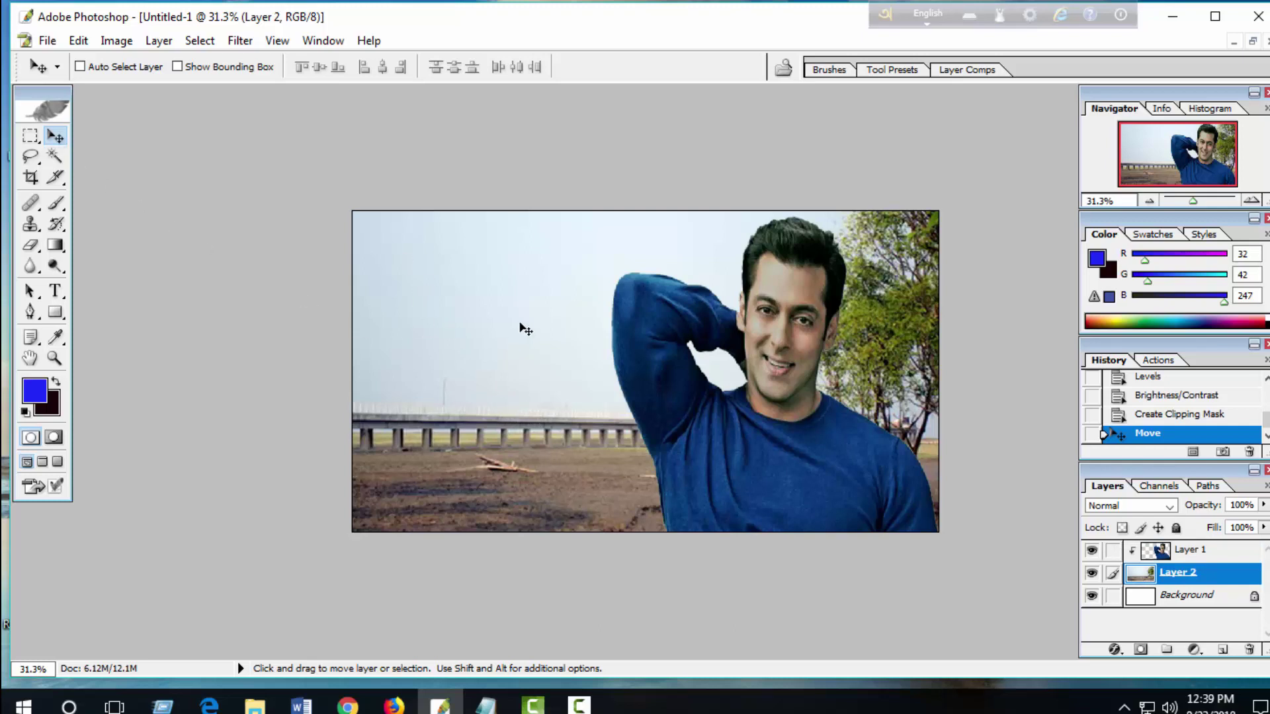
{"action": "key", "text": "ctrl+l"}
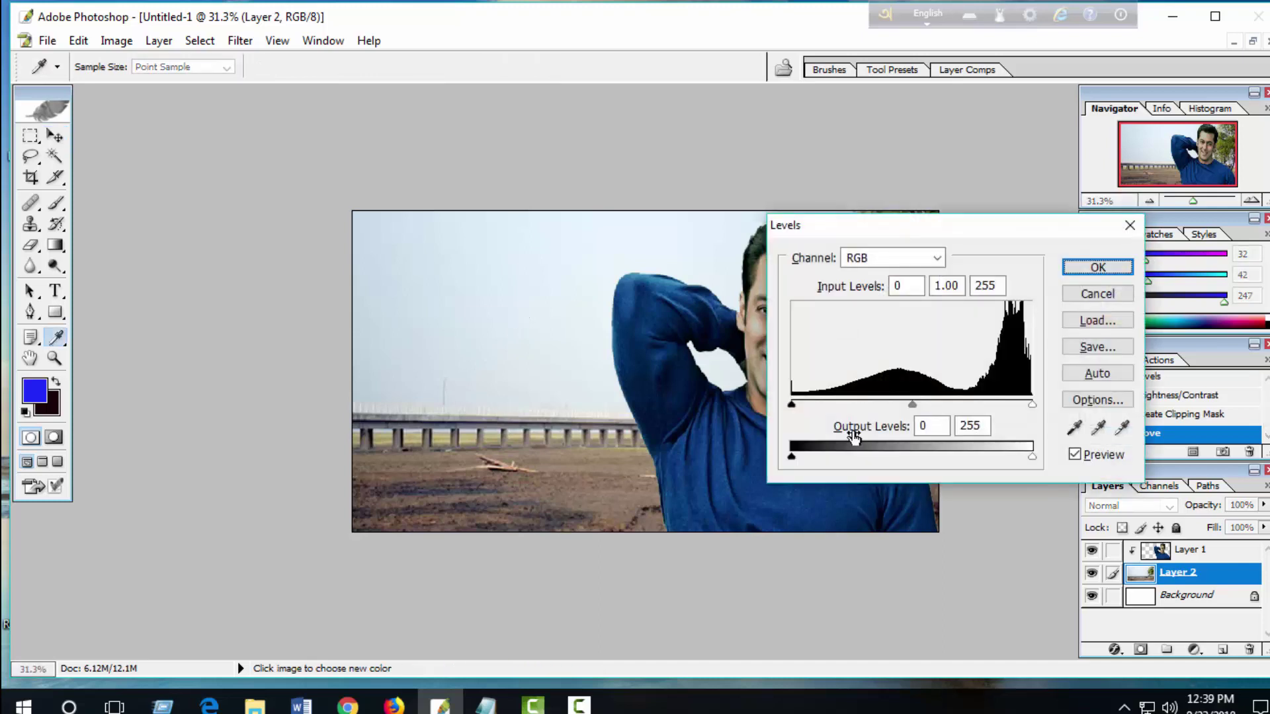
{"action": "mouse_move", "coordinate": [1030, 403]}
{"action": "left_mouse_down"}
{"action": "mouse_move", "coordinate": [942, 403]}
{"action": "mouse_move", "coordinate": [1055, 405]}
{"action": "left_mouse_up"}
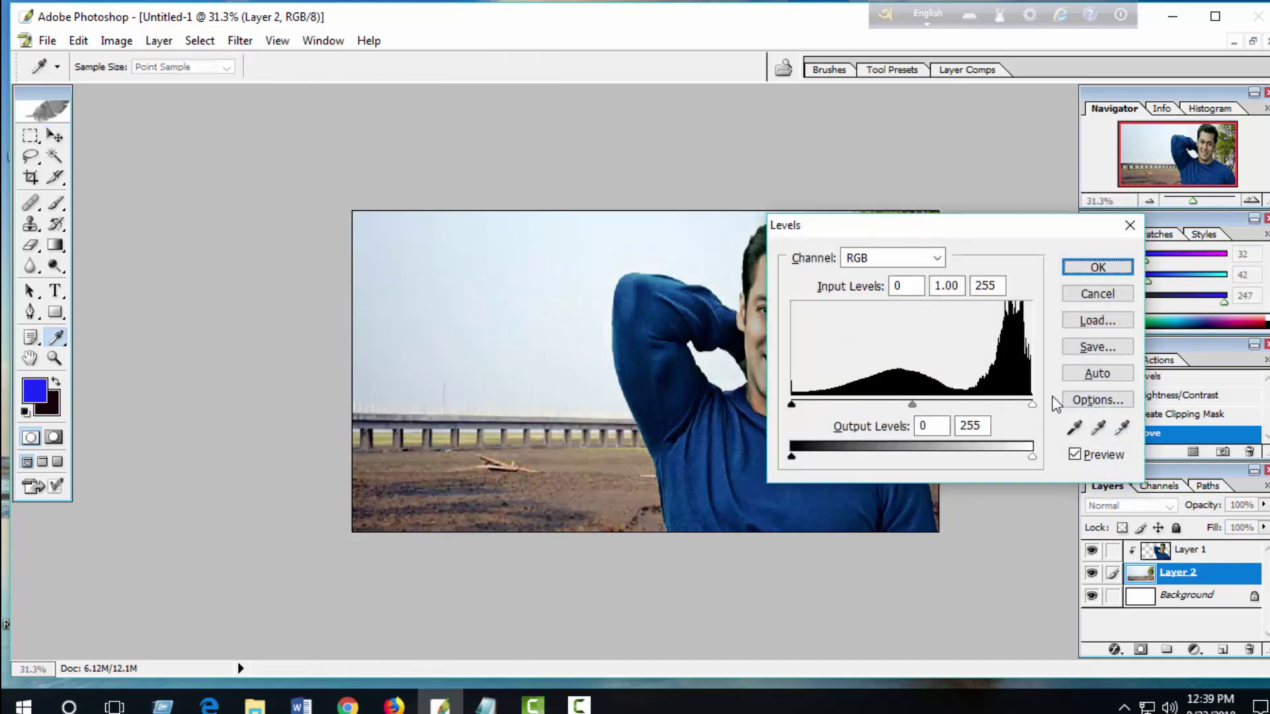
{"action": "left_click", "coordinate": [1110, 268]}
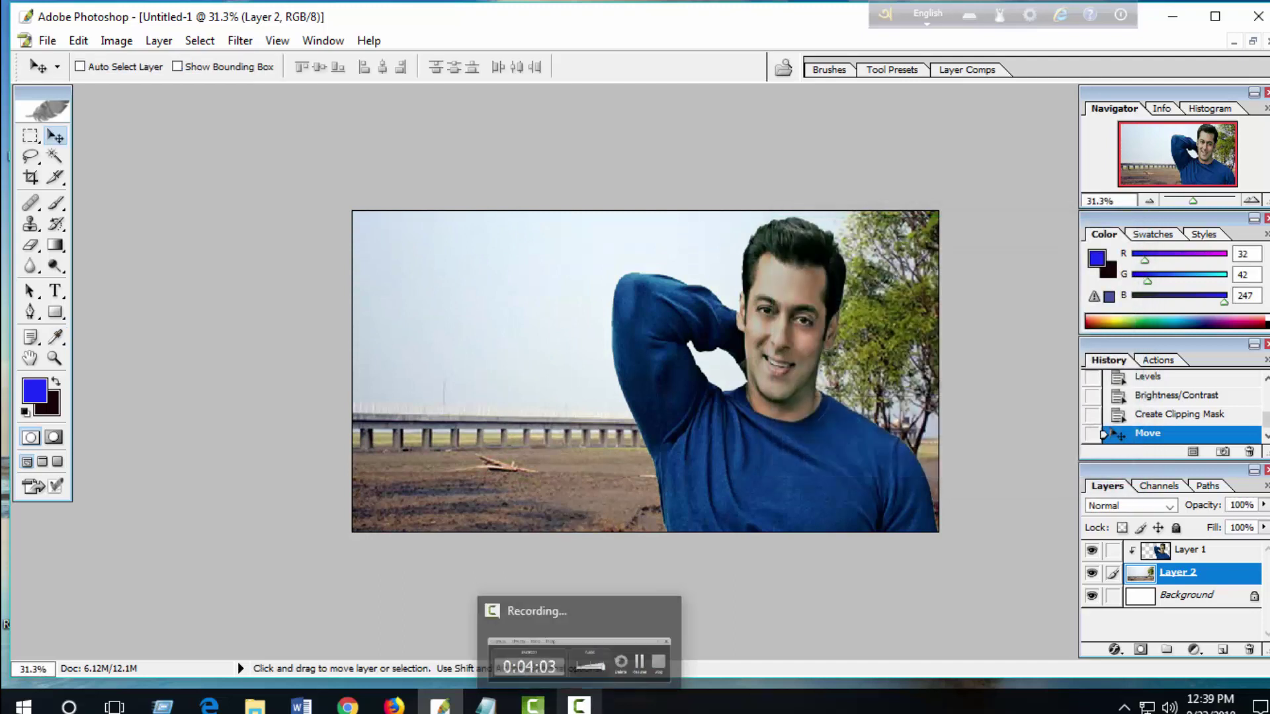